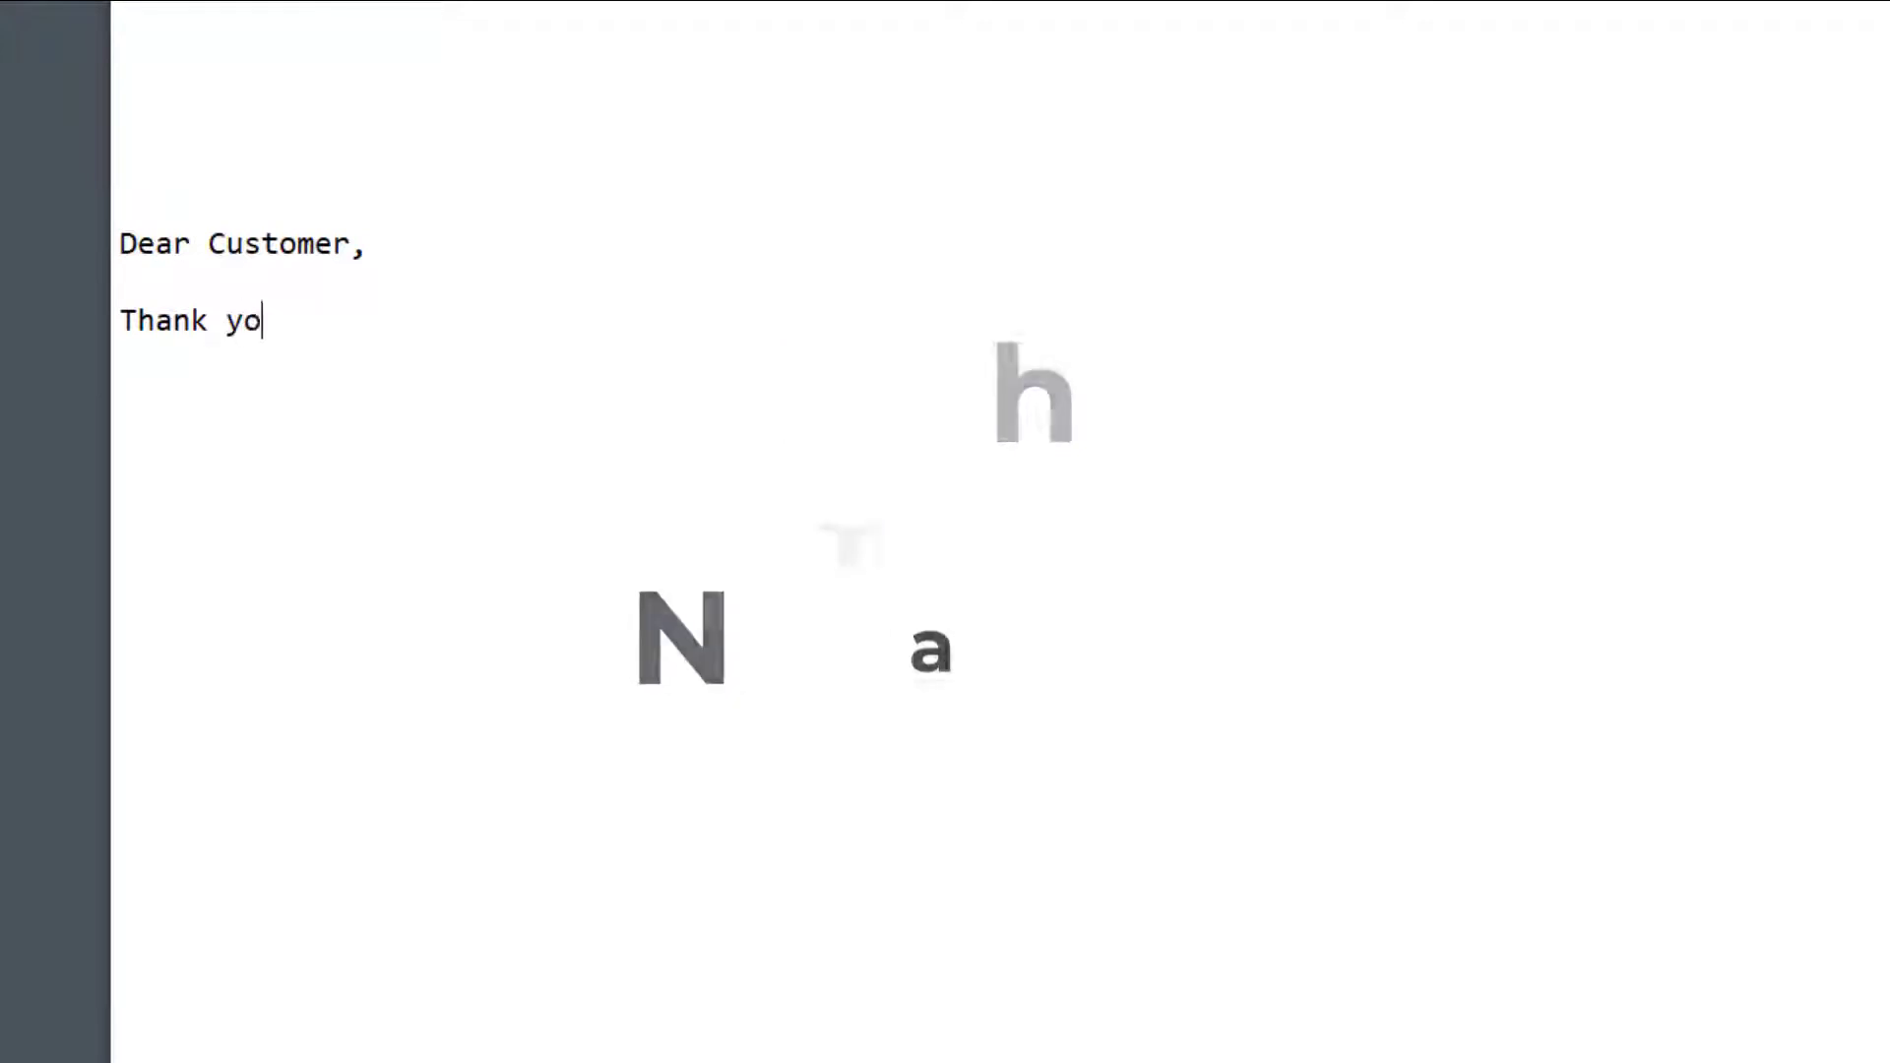
Step: Type 'Thank you very much for your response.' then, on a new line, 'Please let us know if you need any other information.'
{"action": "type", "text": "u very much for your response"}
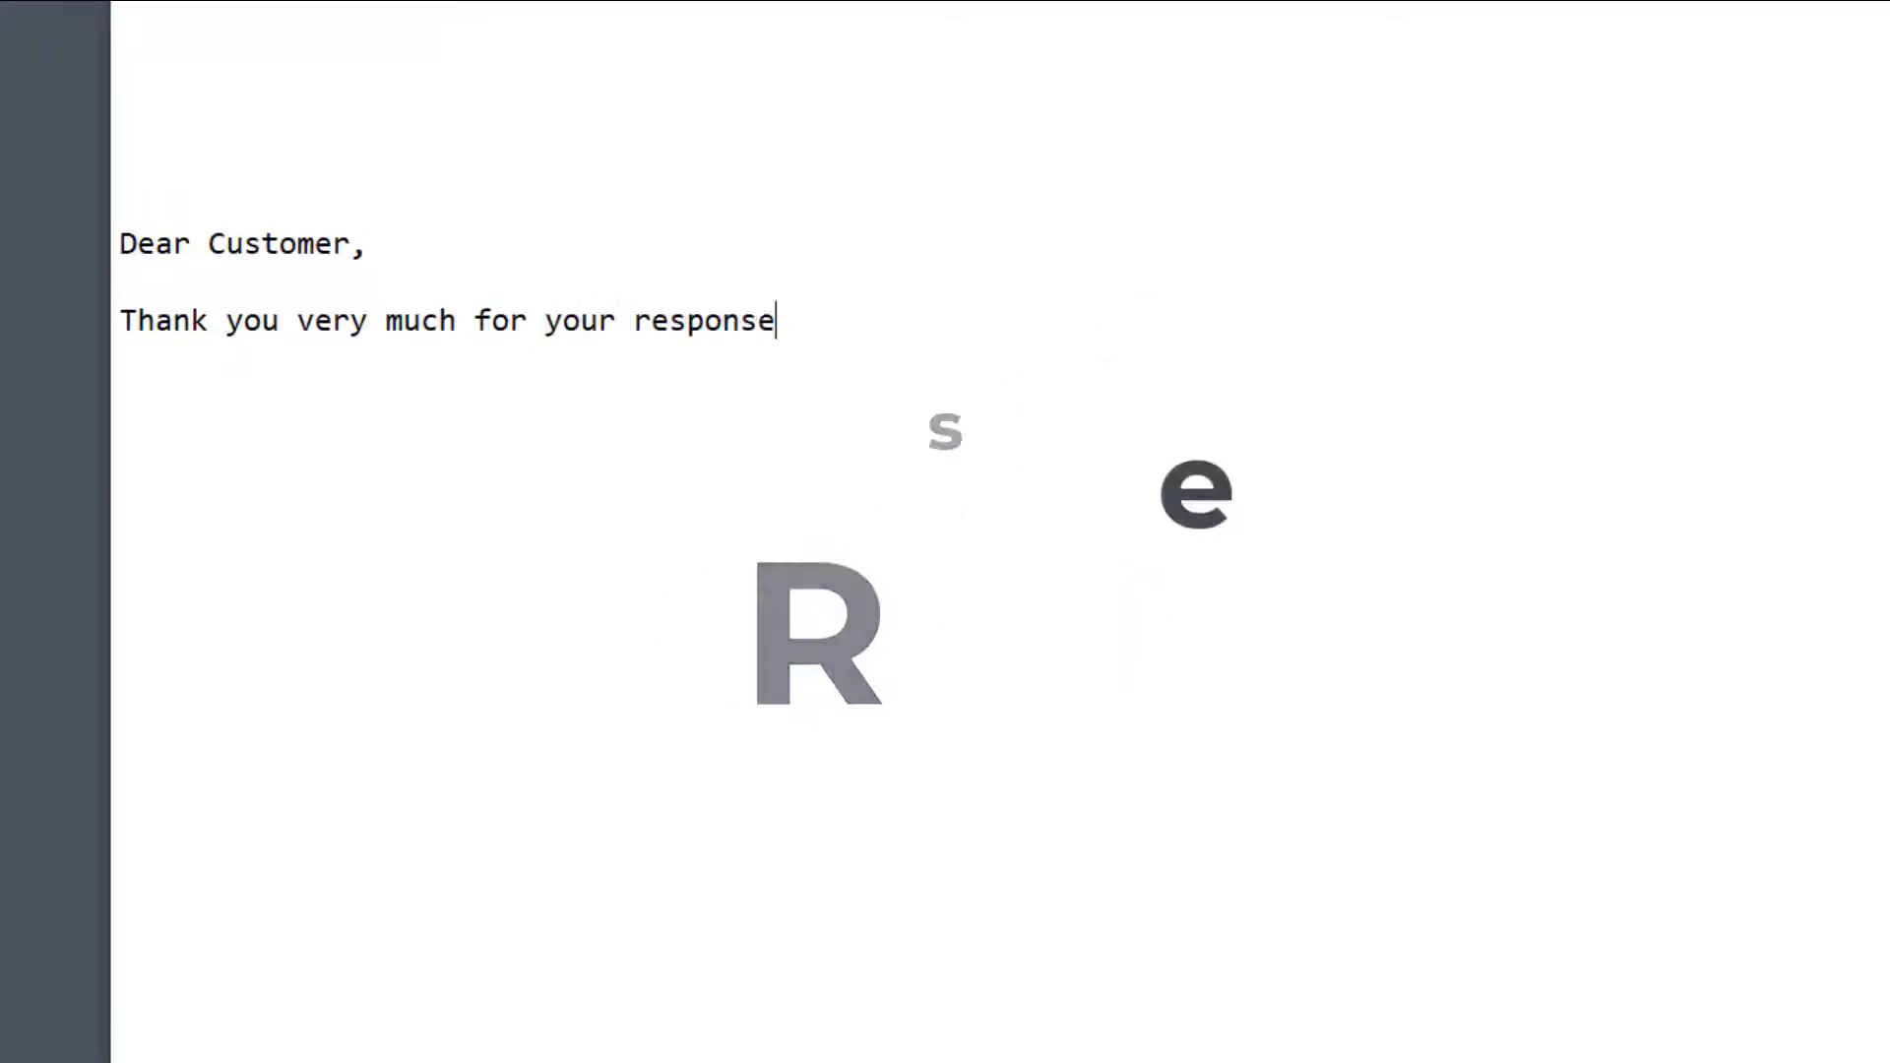
{"action": "type", "text": "."}
{"action": "key", "text": "Return"}
{"action": "type", "text": "Please let us know "}
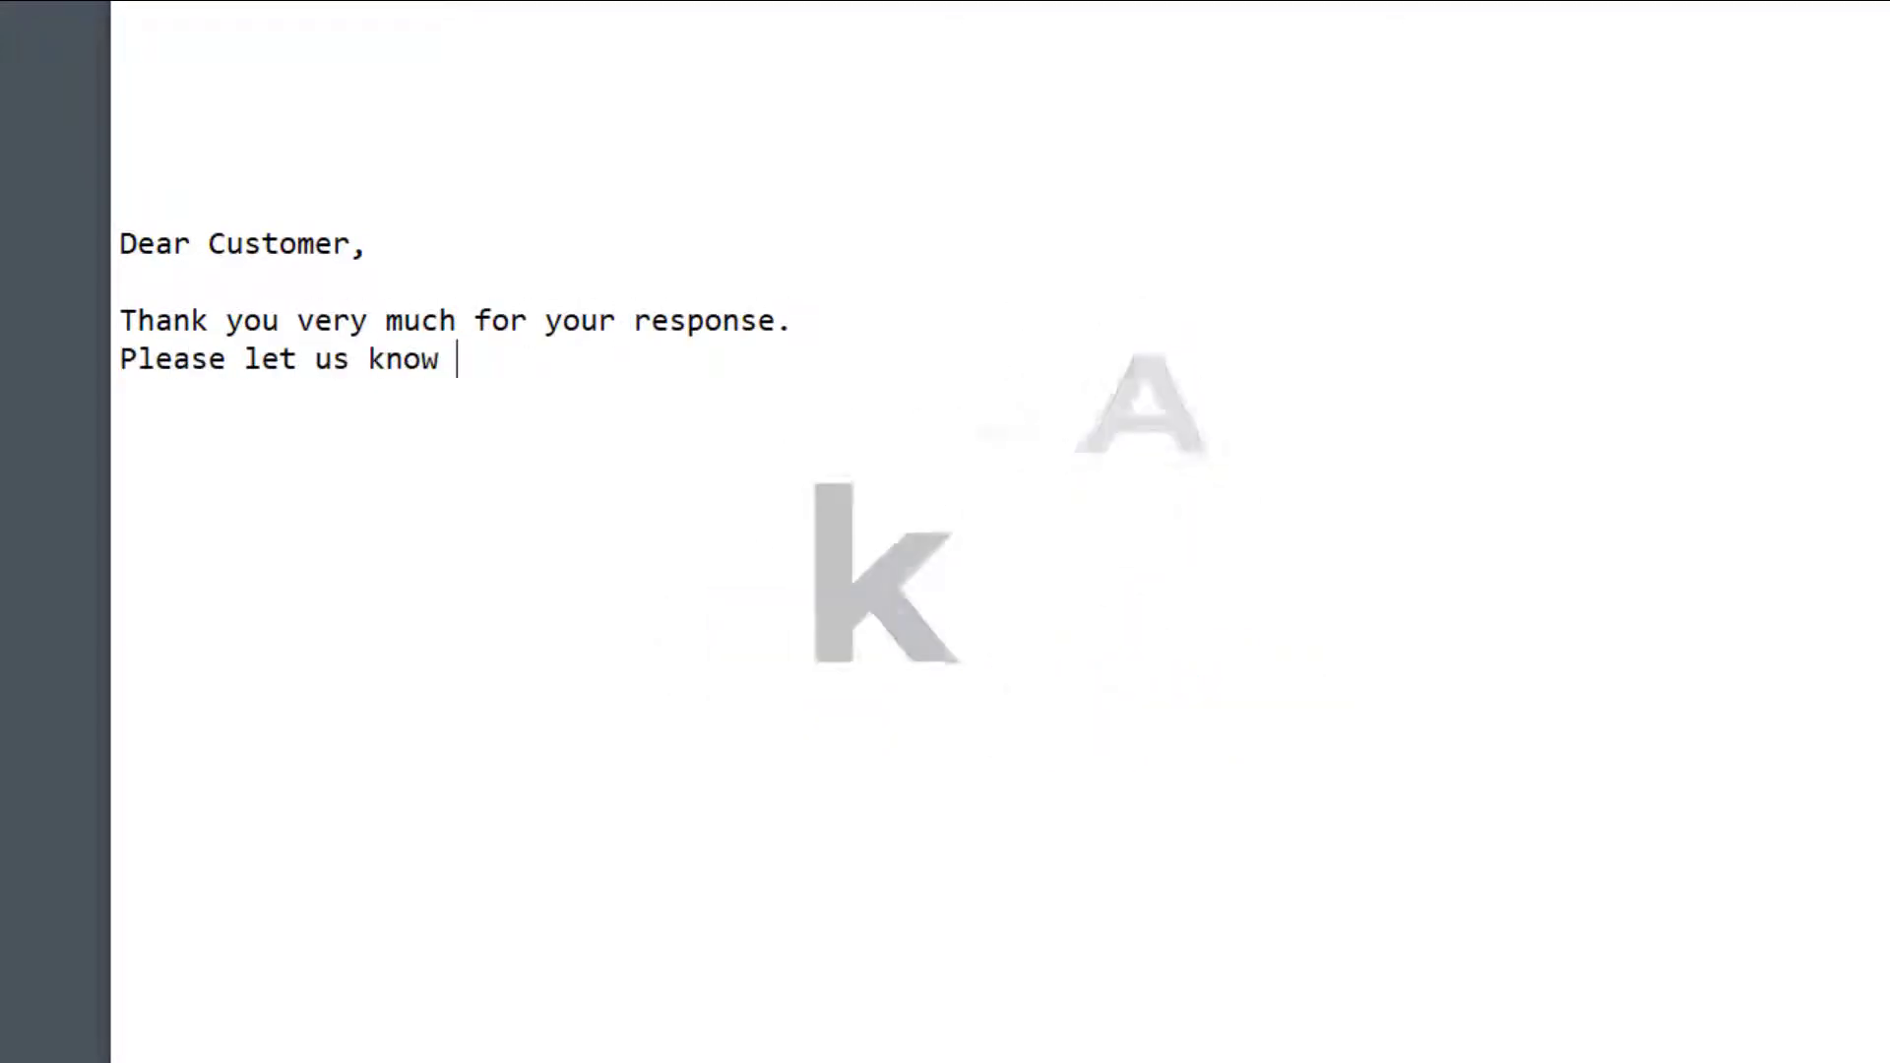
{"action": "type", "text": "if you need any other infor"}
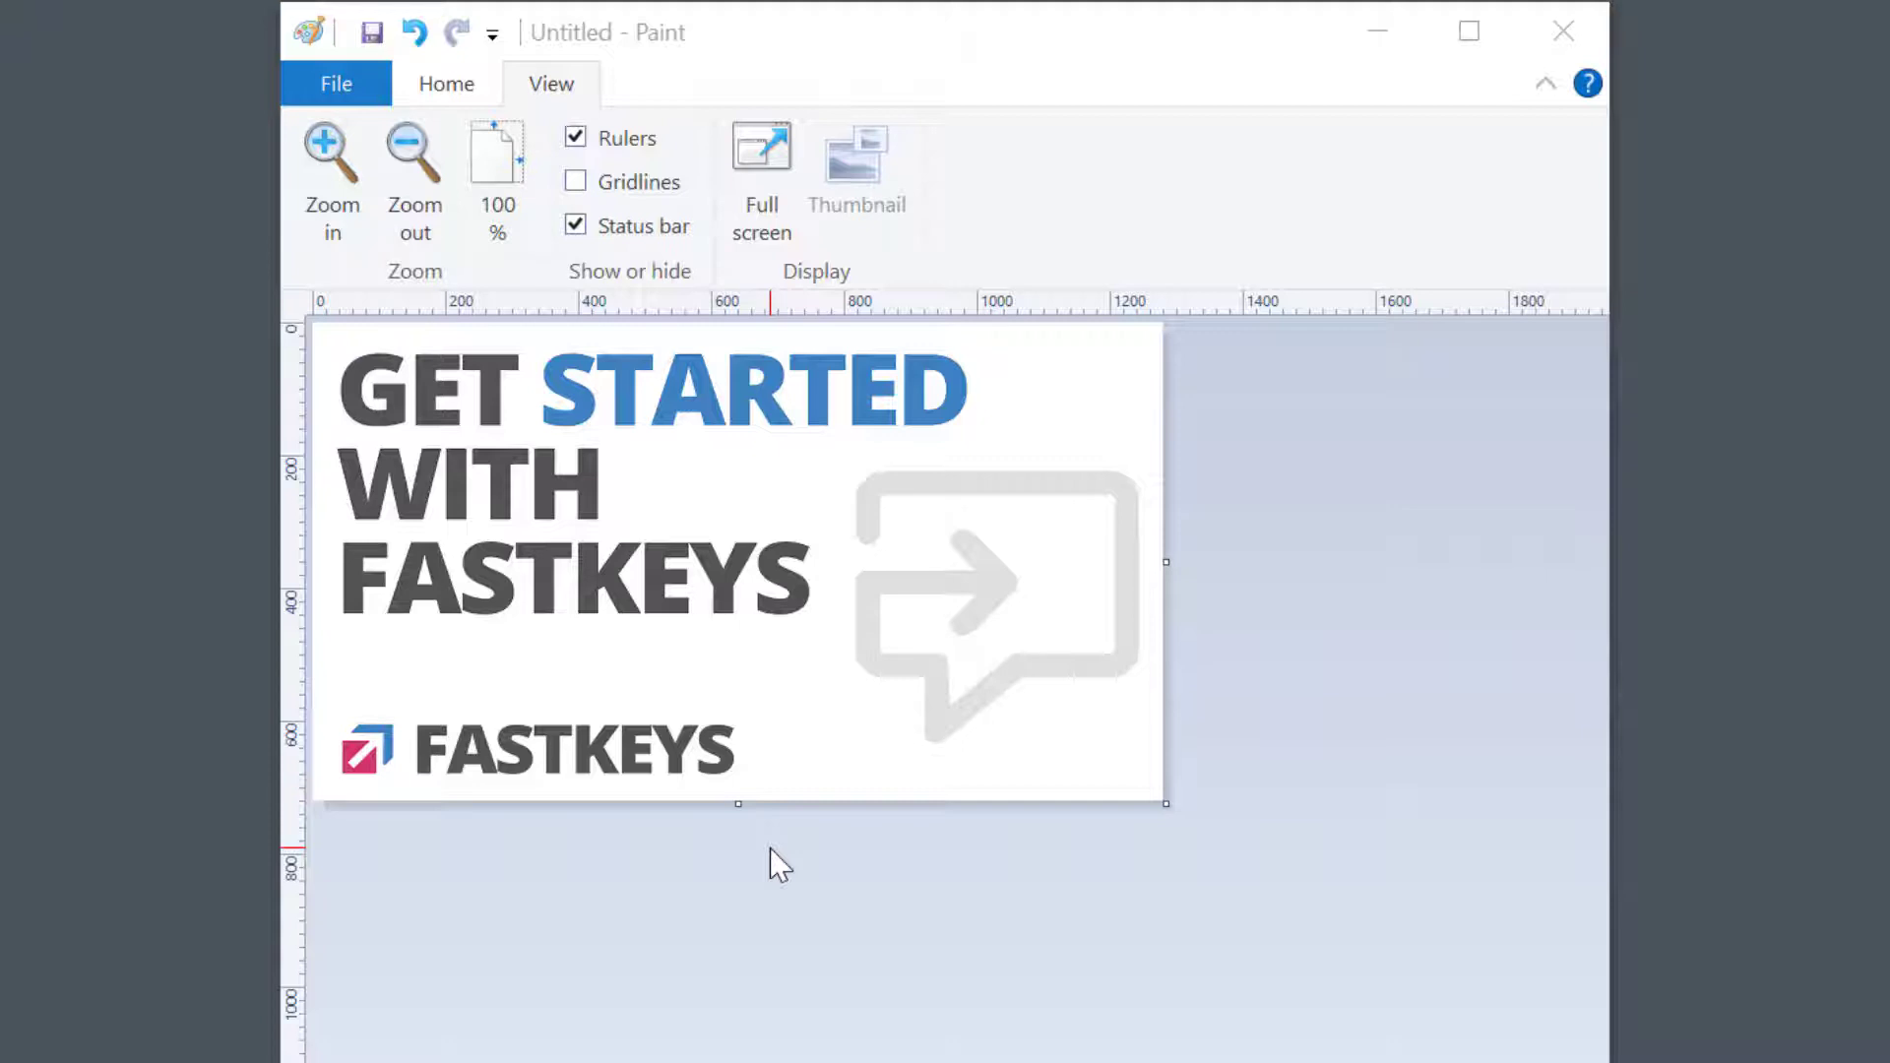
Step: Save the Paint picture via Save as > GIF picture under the name Image_10-May-2021
{"action": "left_click", "coordinate": [328, 87]}
{"action": "left_click", "coordinate": [328, 86]}
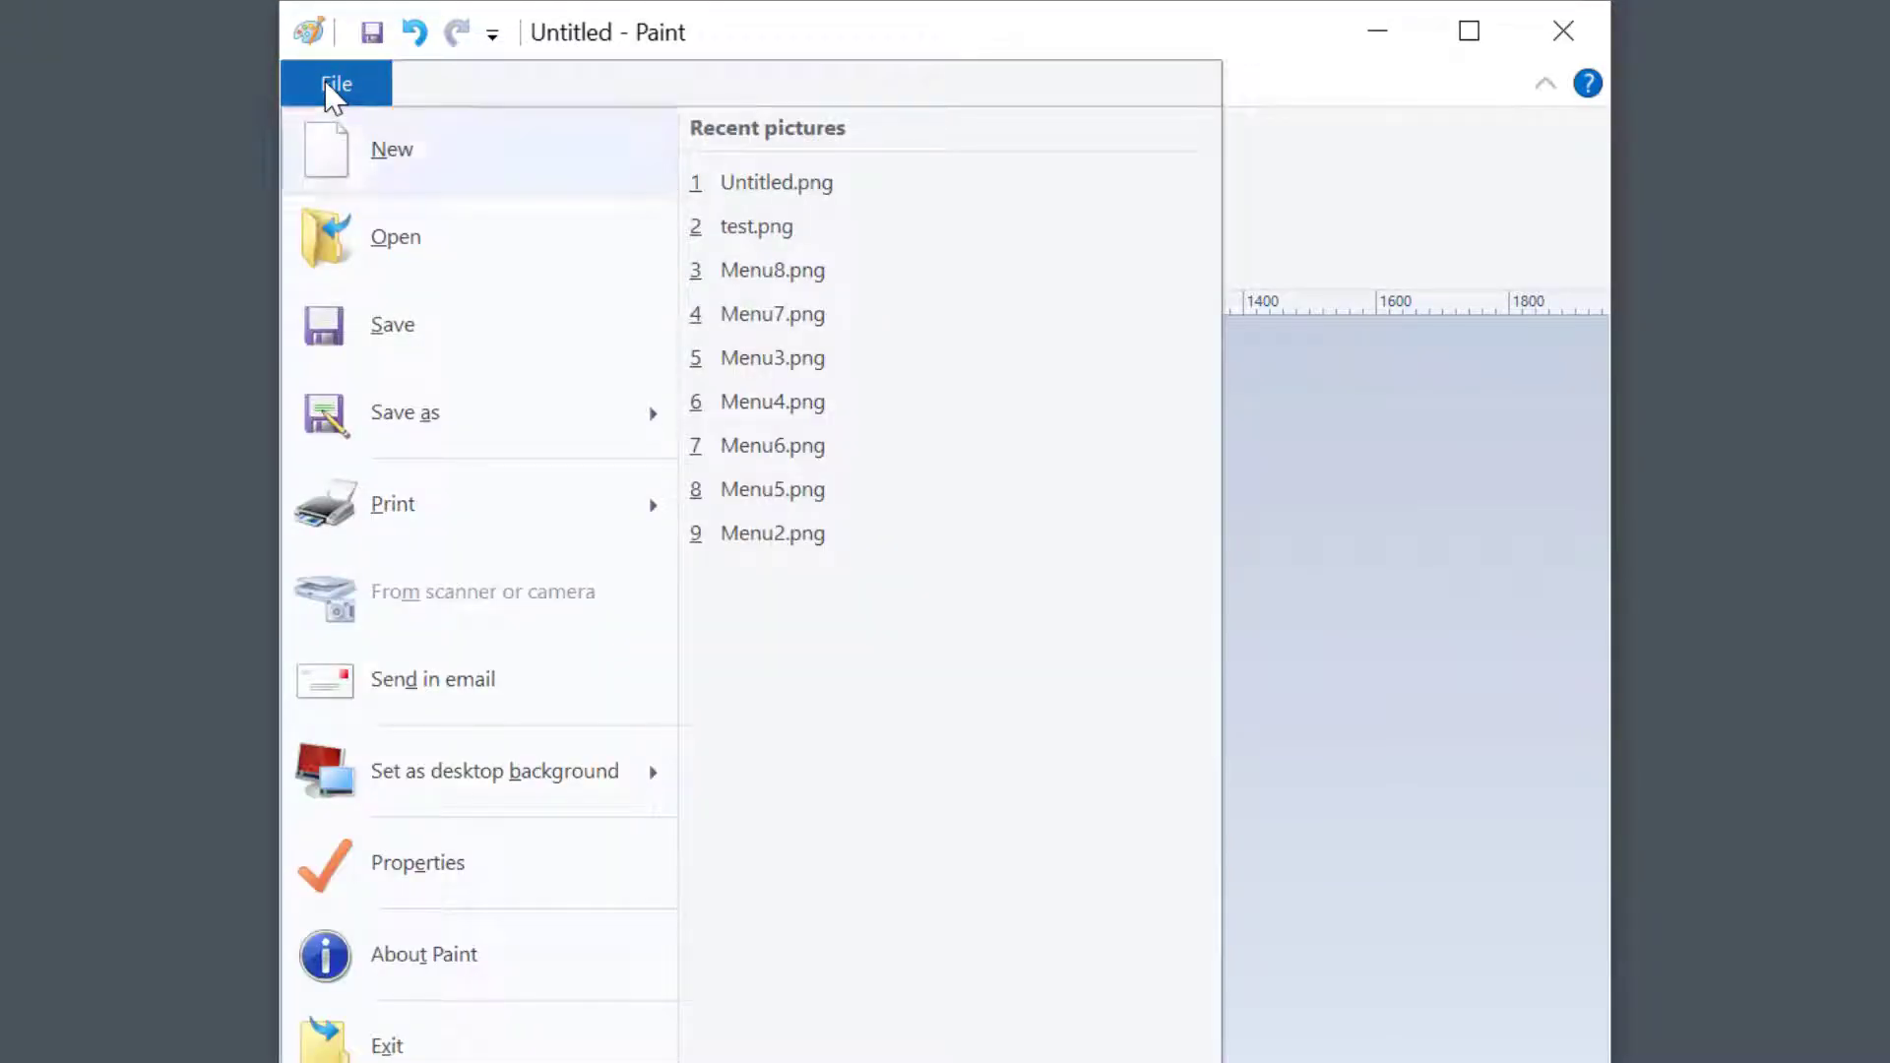
{"action": "mouse_move", "coordinate": [404, 411]}
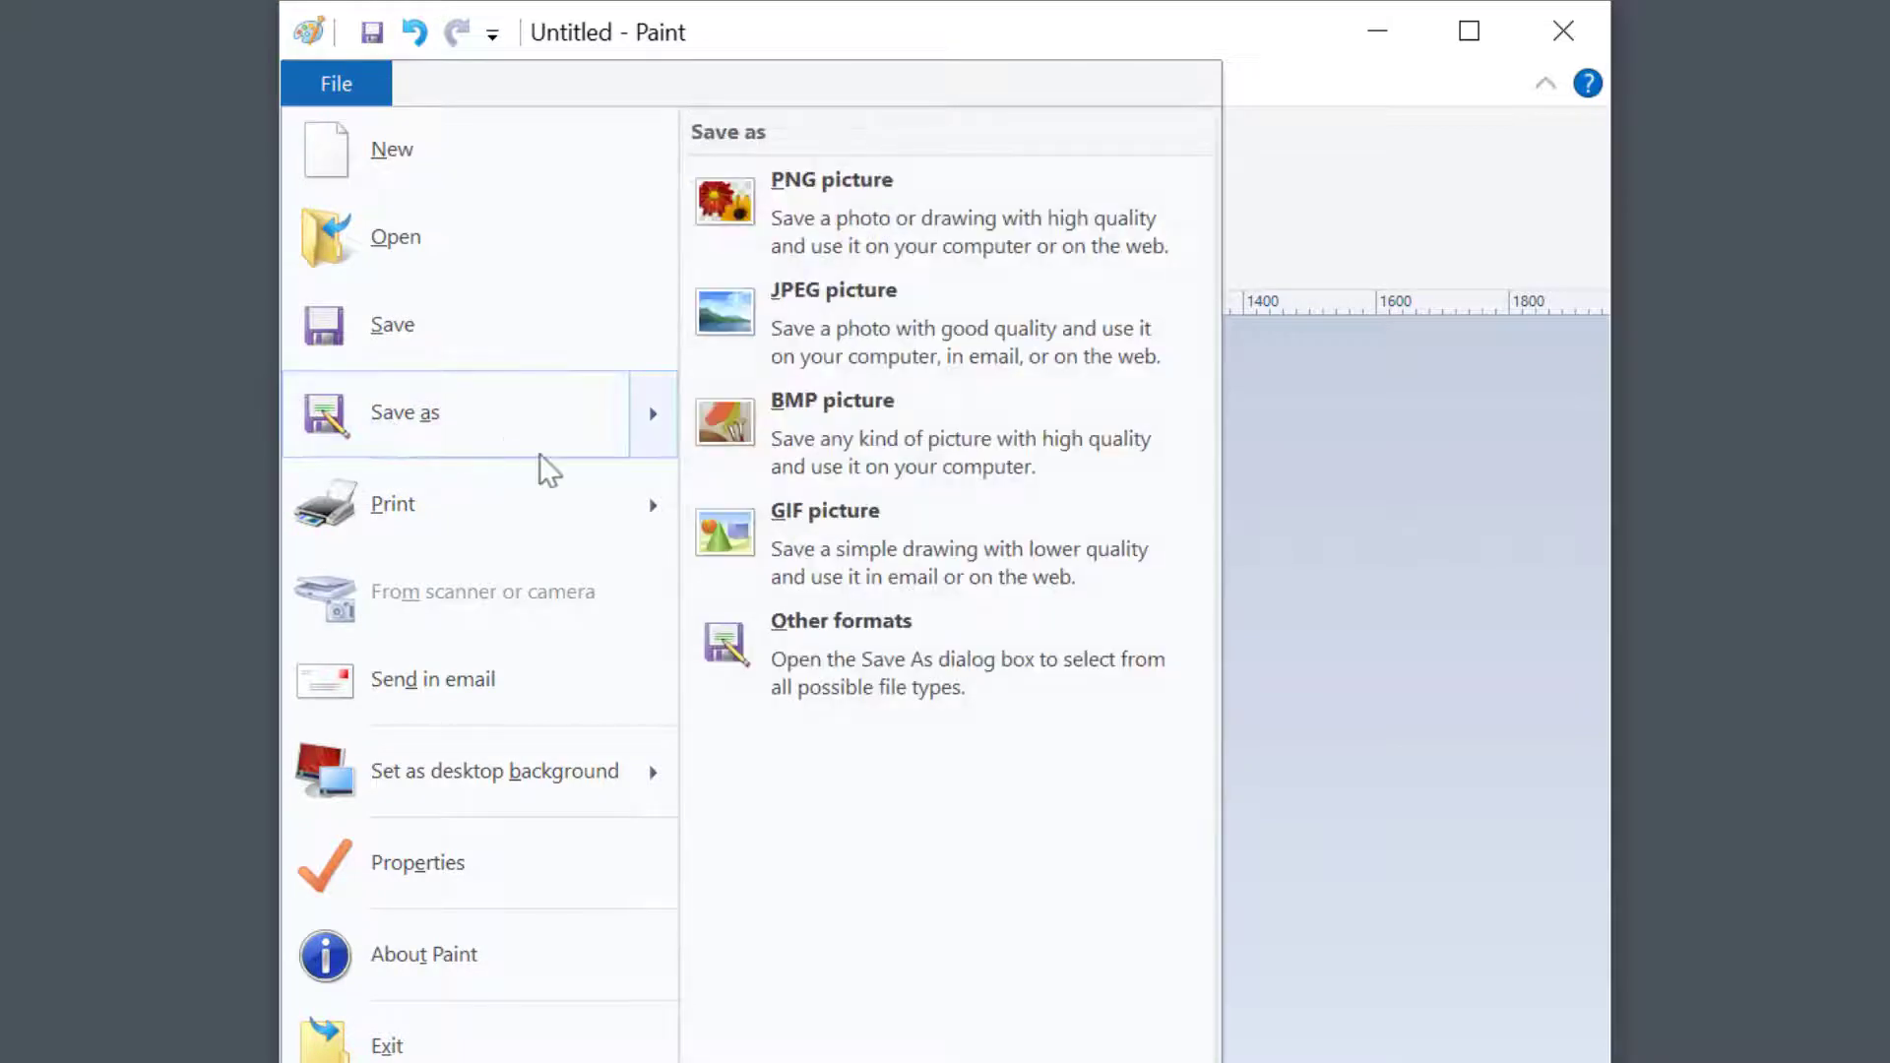
{"action": "left_click", "coordinate": [913, 552]}
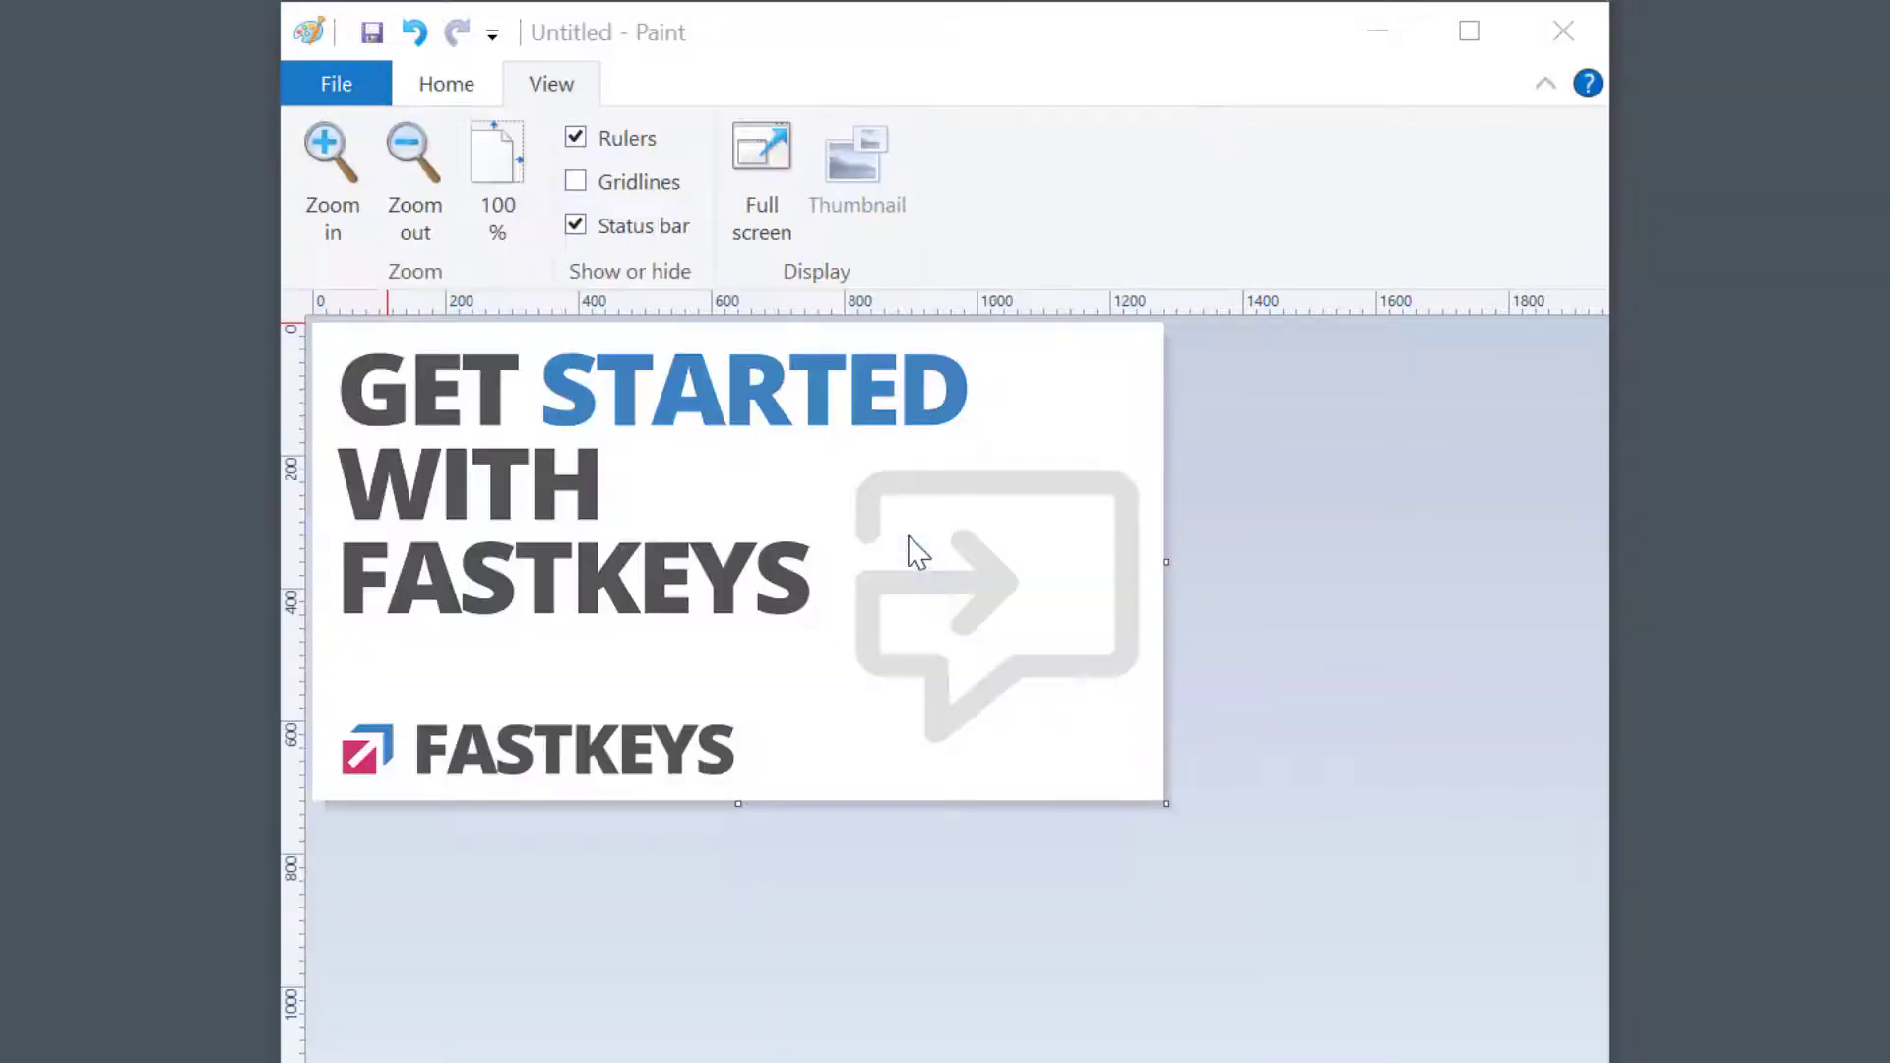
{"action": "left_click", "coordinate": [756, 802]}
{"action": "key", "text": "ctrl+a"}
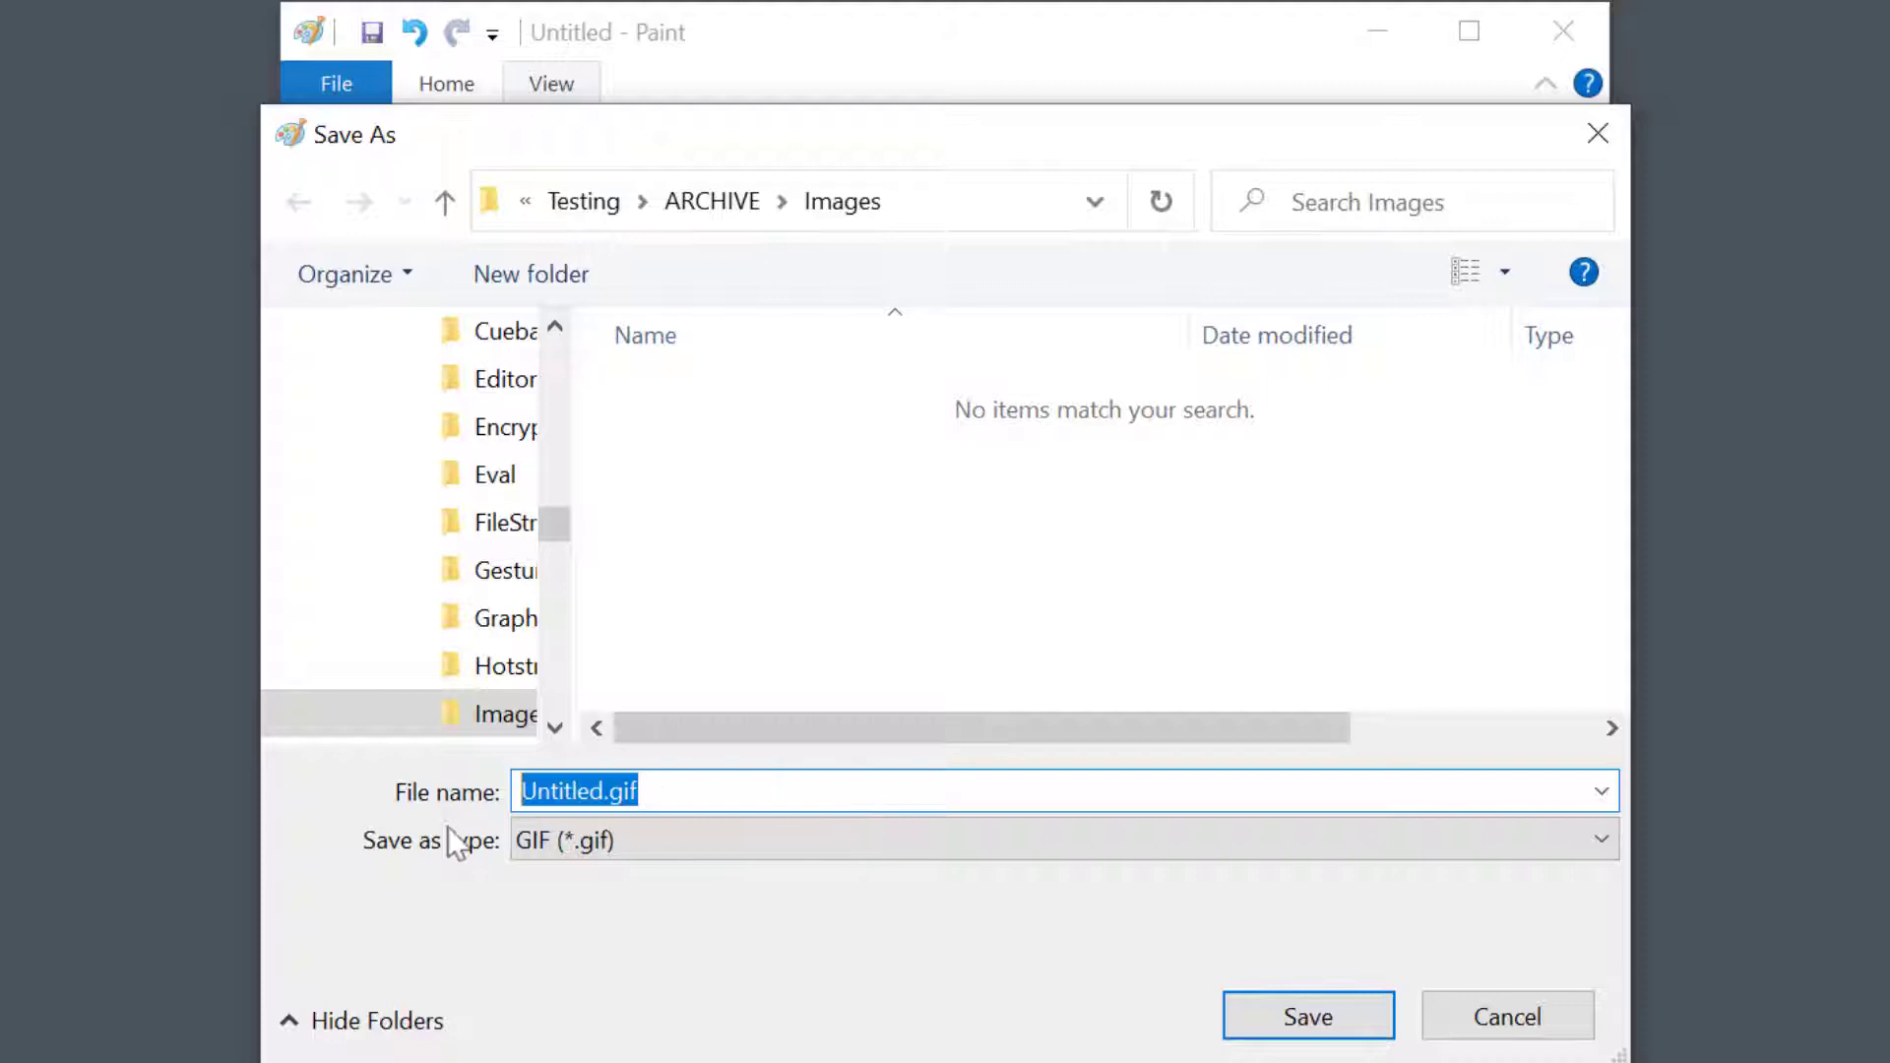
{"action": "type", "text": "Image_10-May-2021"}
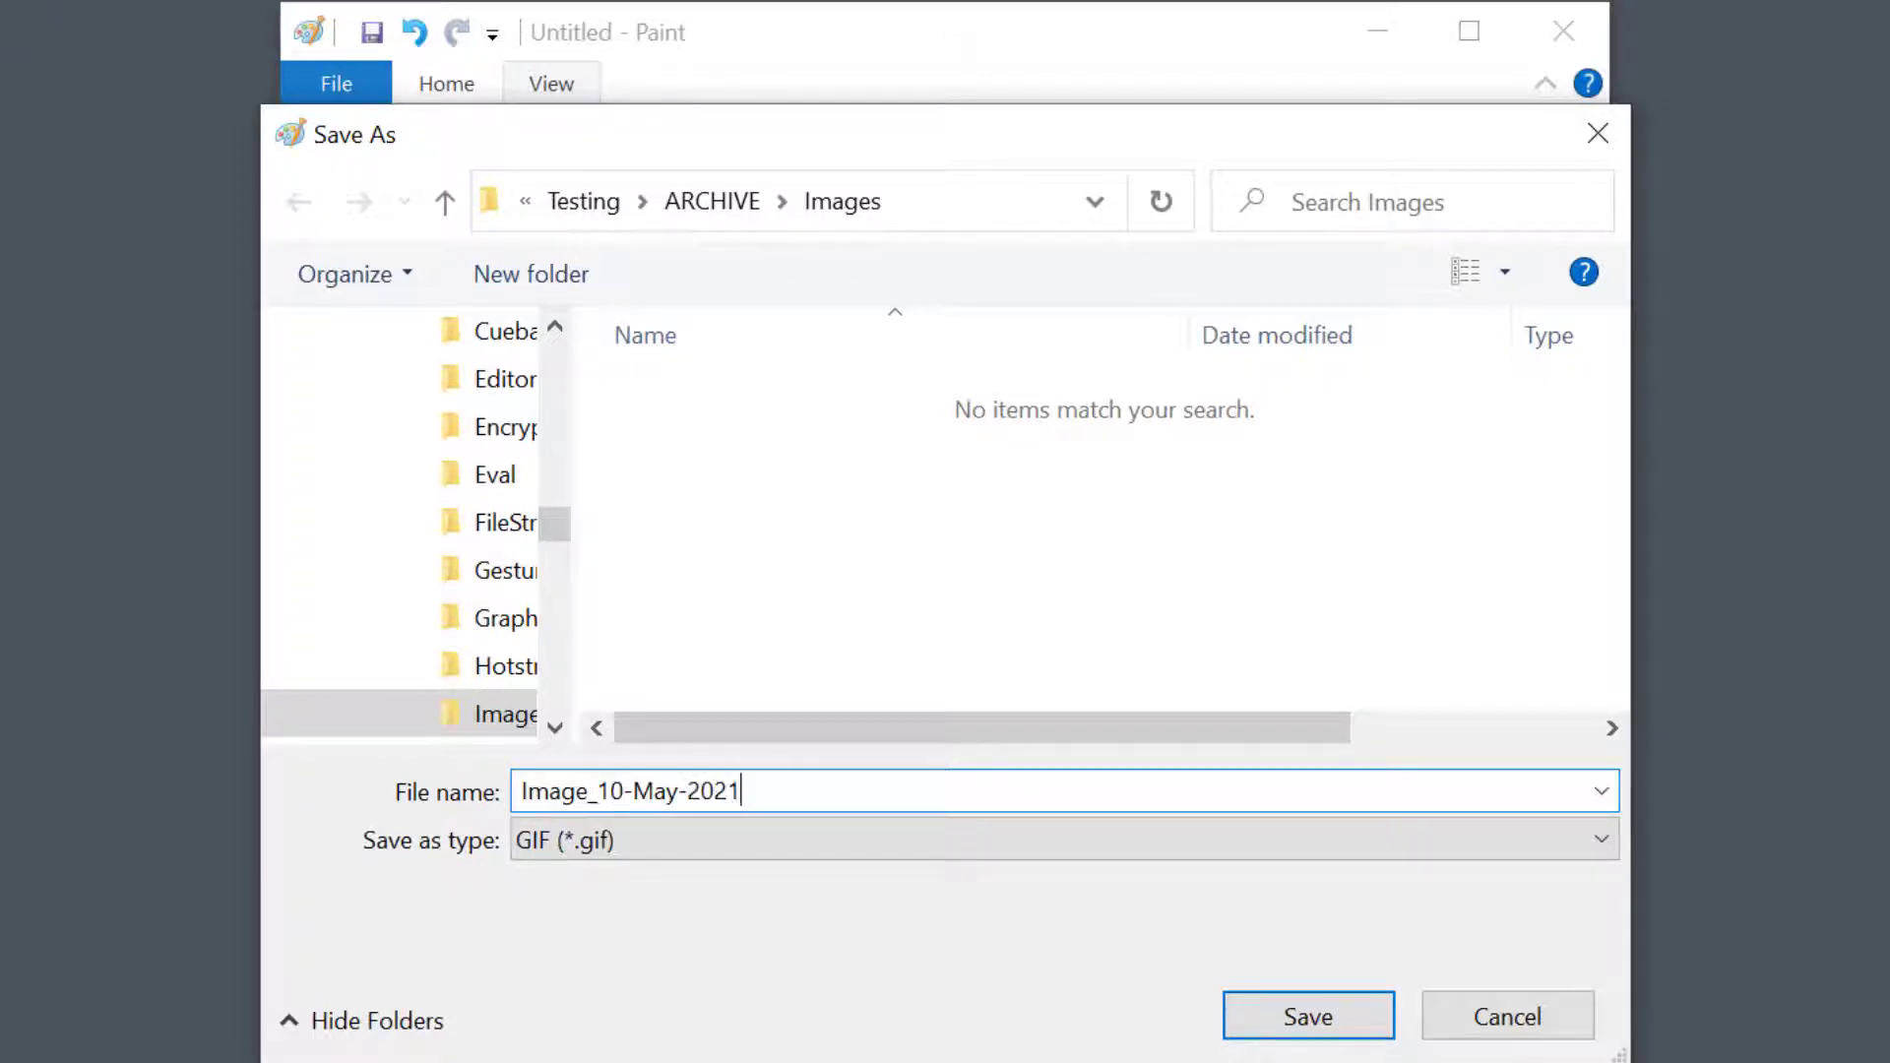
{"action": "left_click", "coordinate": [1339, 1037]}
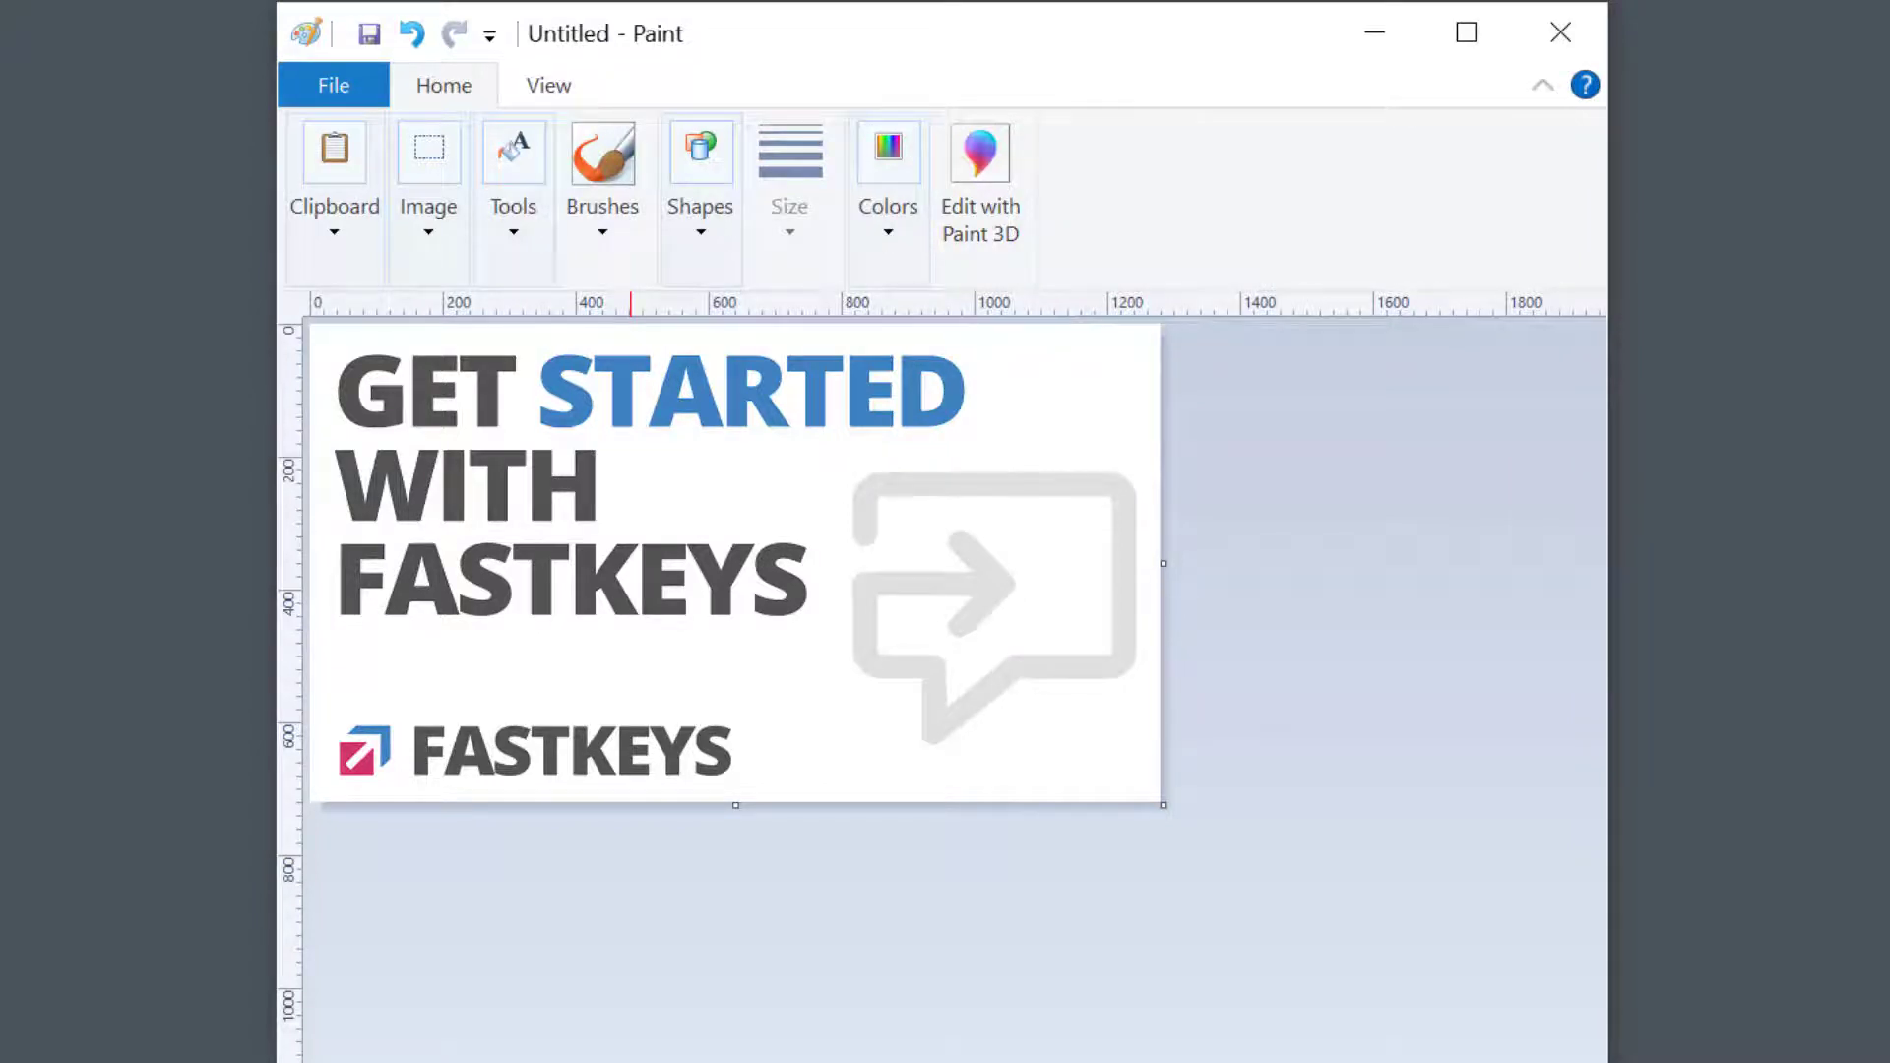
Step: Save the image as GIF Image_10-May-2021 using only the keyboard (Alt, F, V, Down ×3, Enter)
{"action": "key", "text": "alt"}
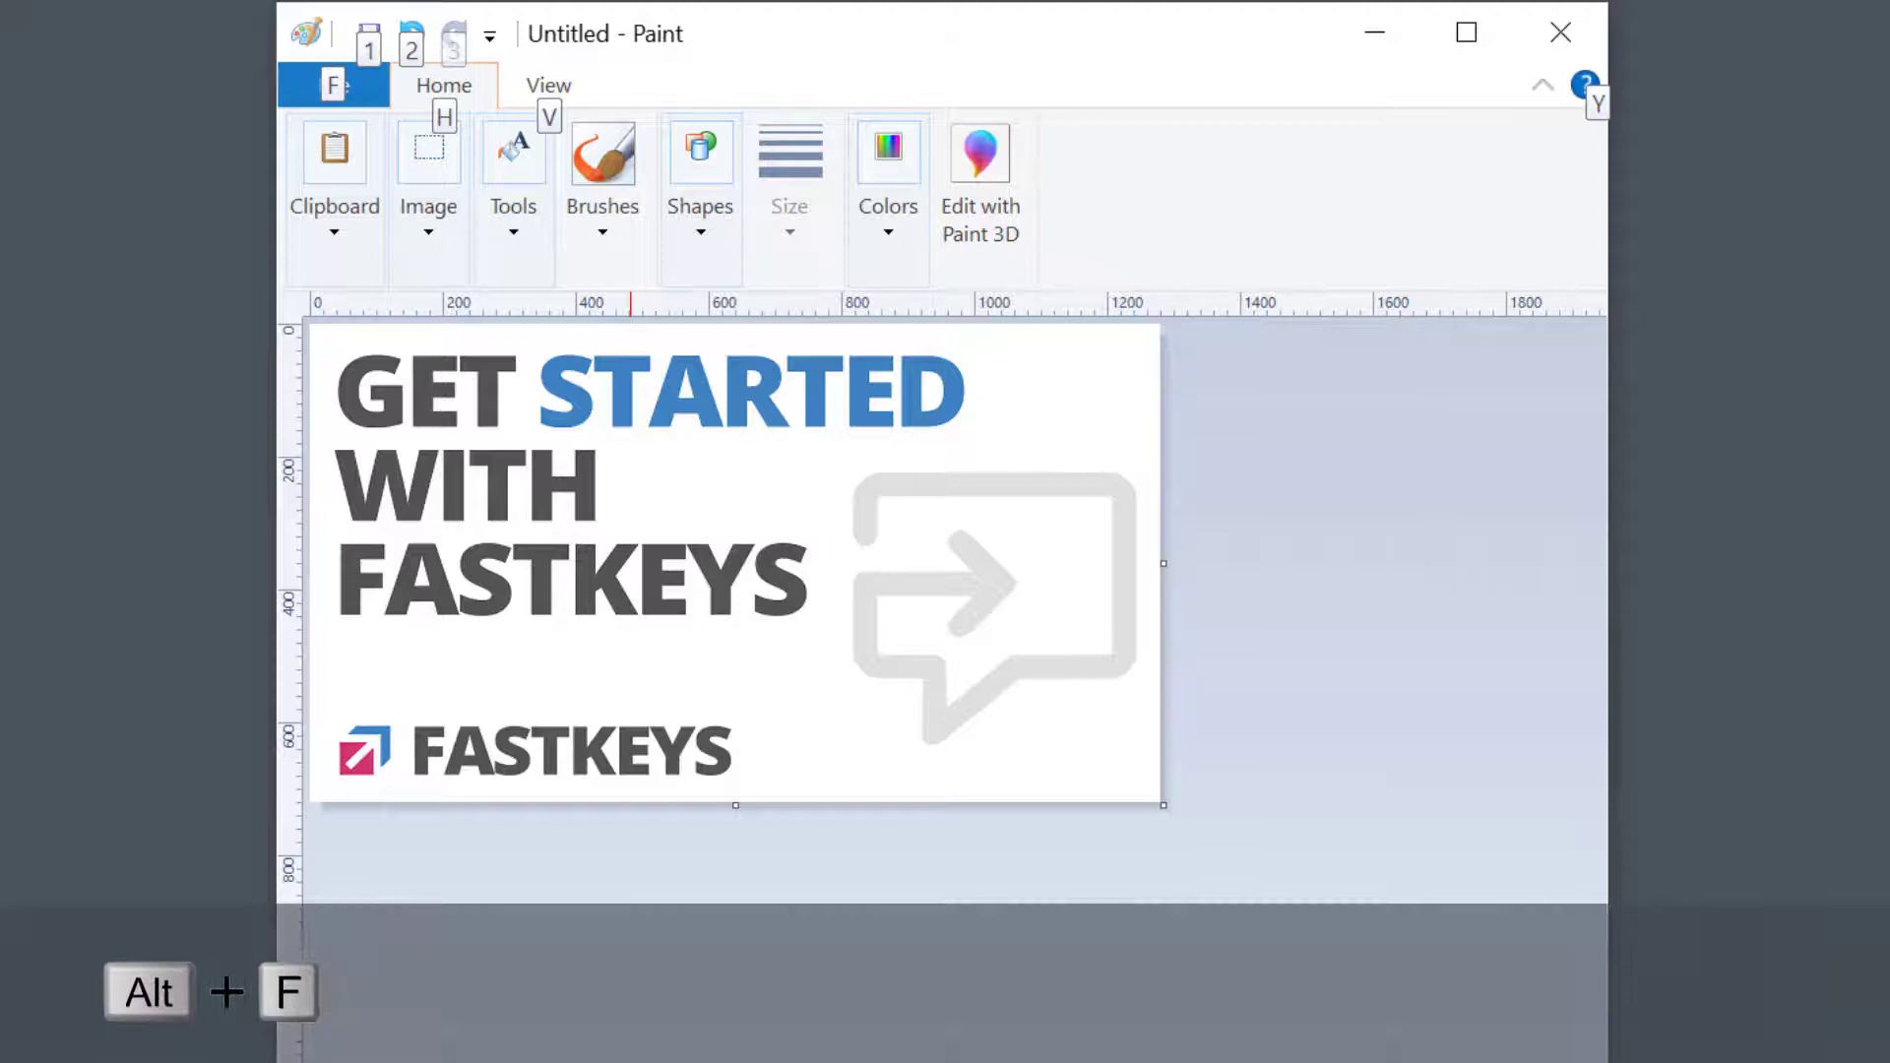
{"action": "key", "text": "f"}
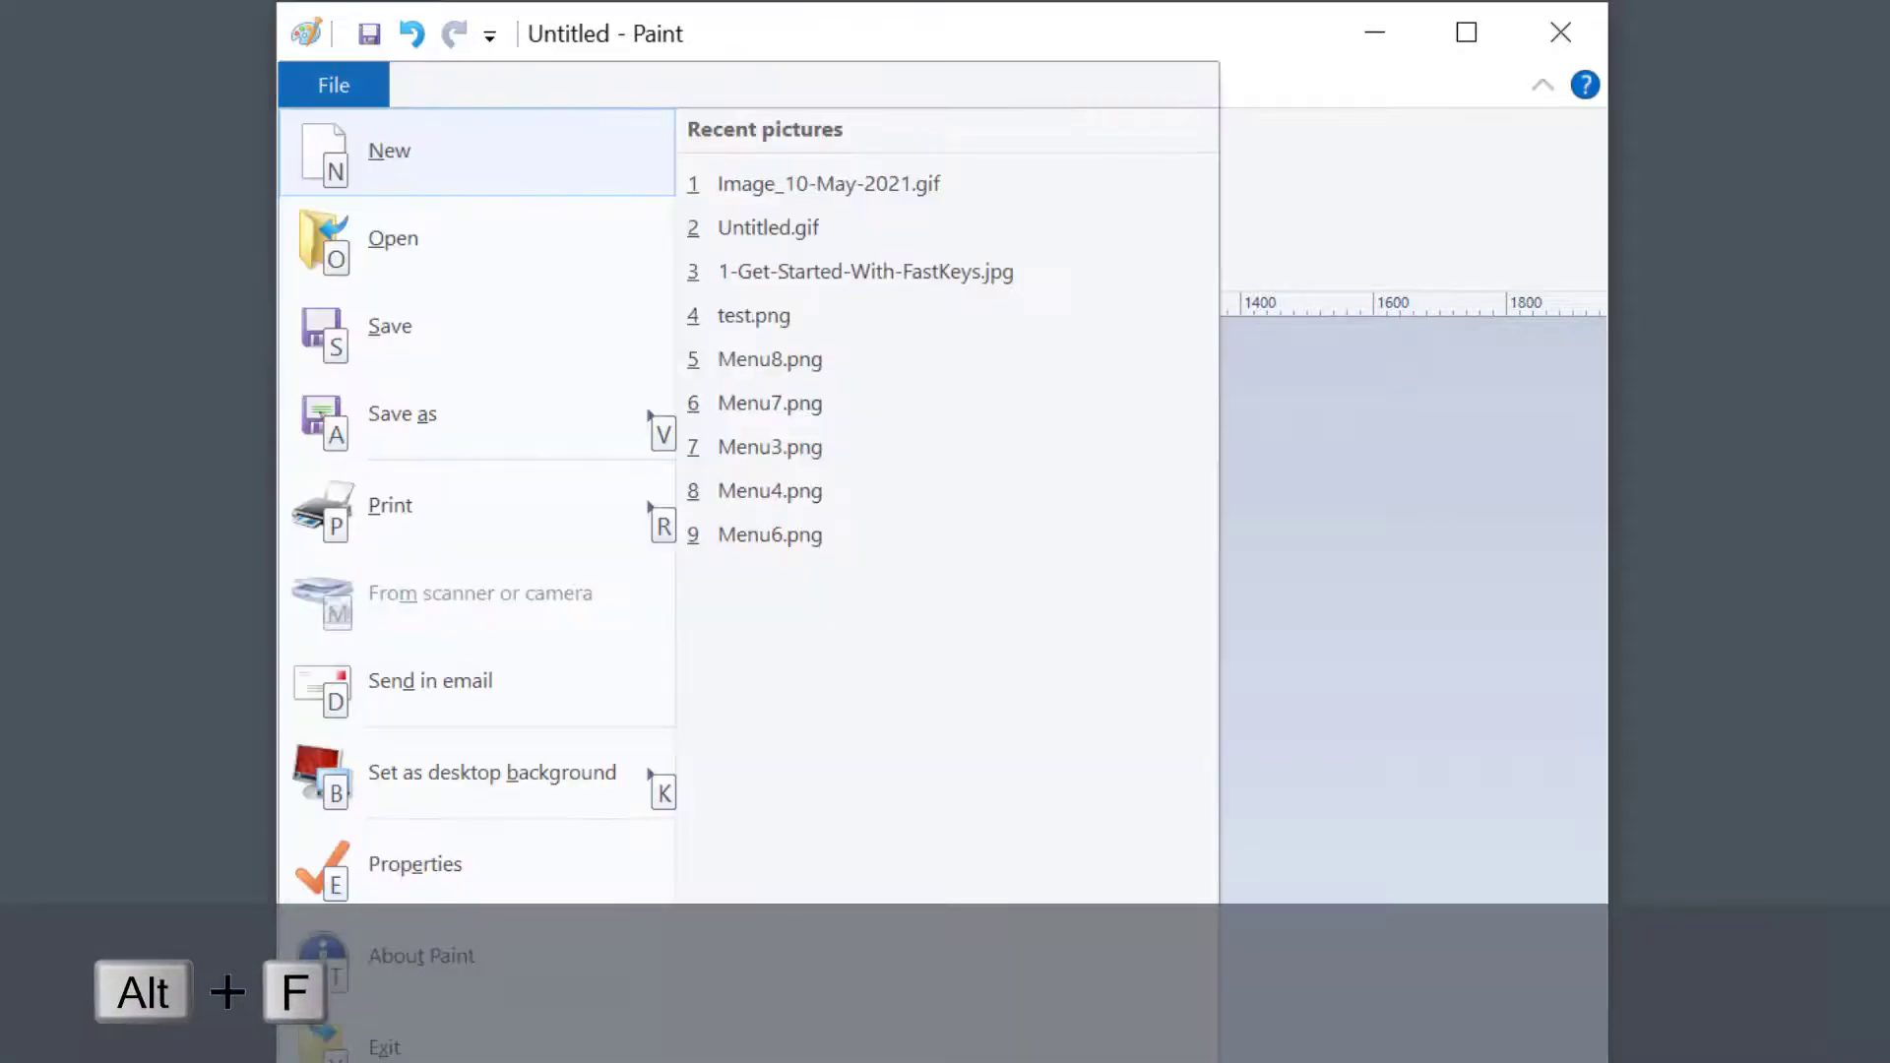
{"action": "key", "text": "v"}
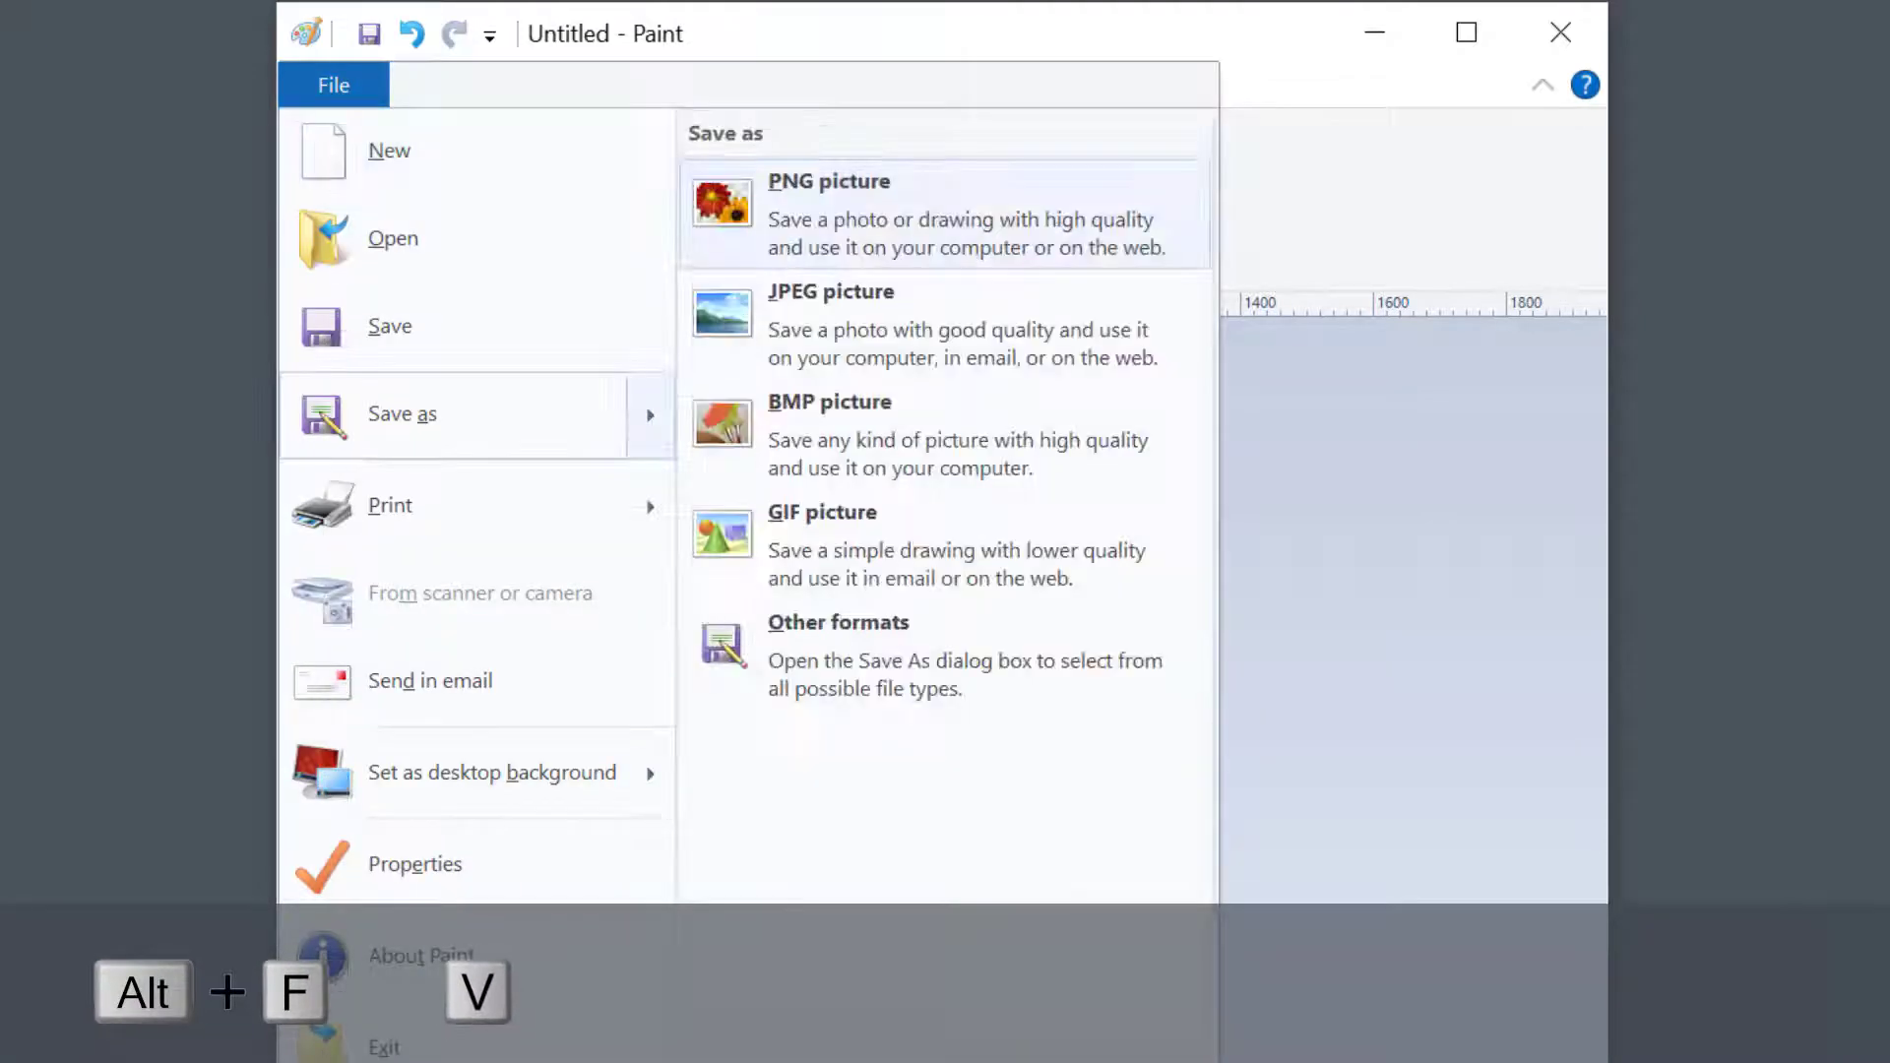
{"action": "key", "text": "Down"}
{"action": "key", "text": "Down"}
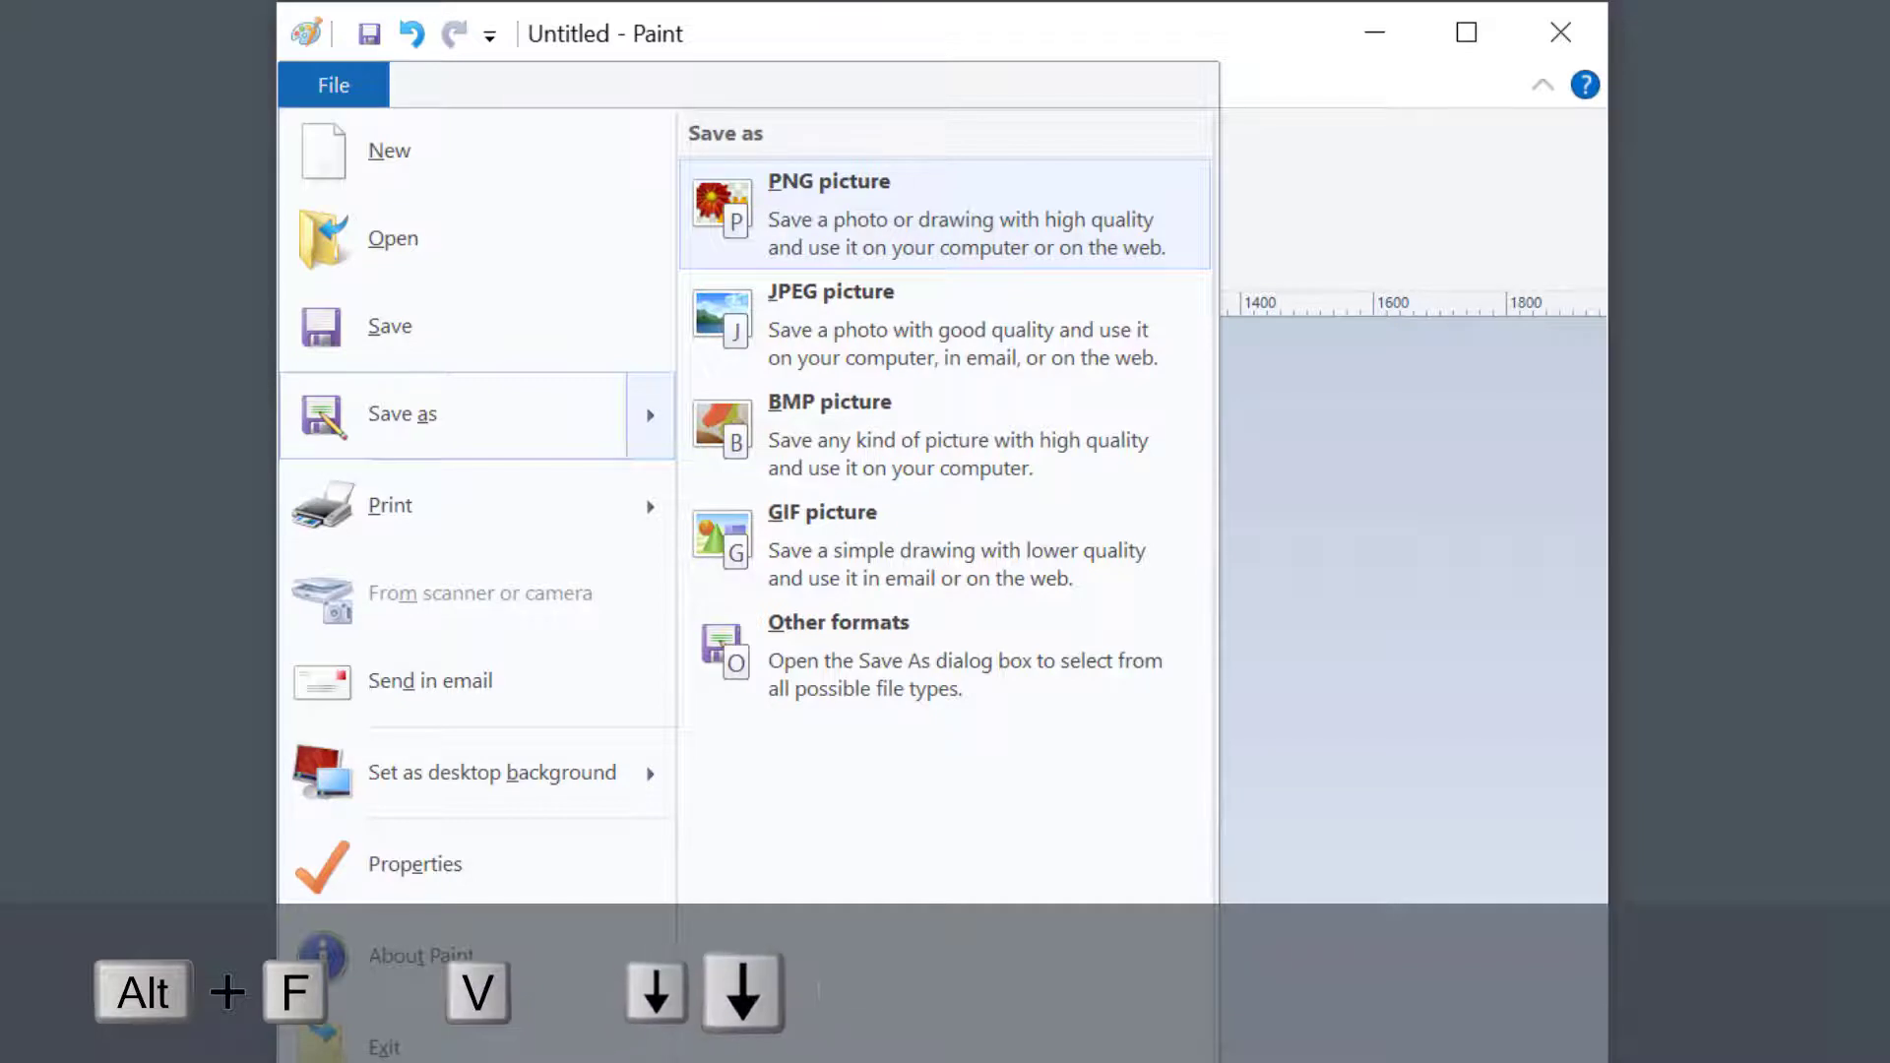
{"action": "key", "text": "Down"}
{"action": "key", "text": "Down"}
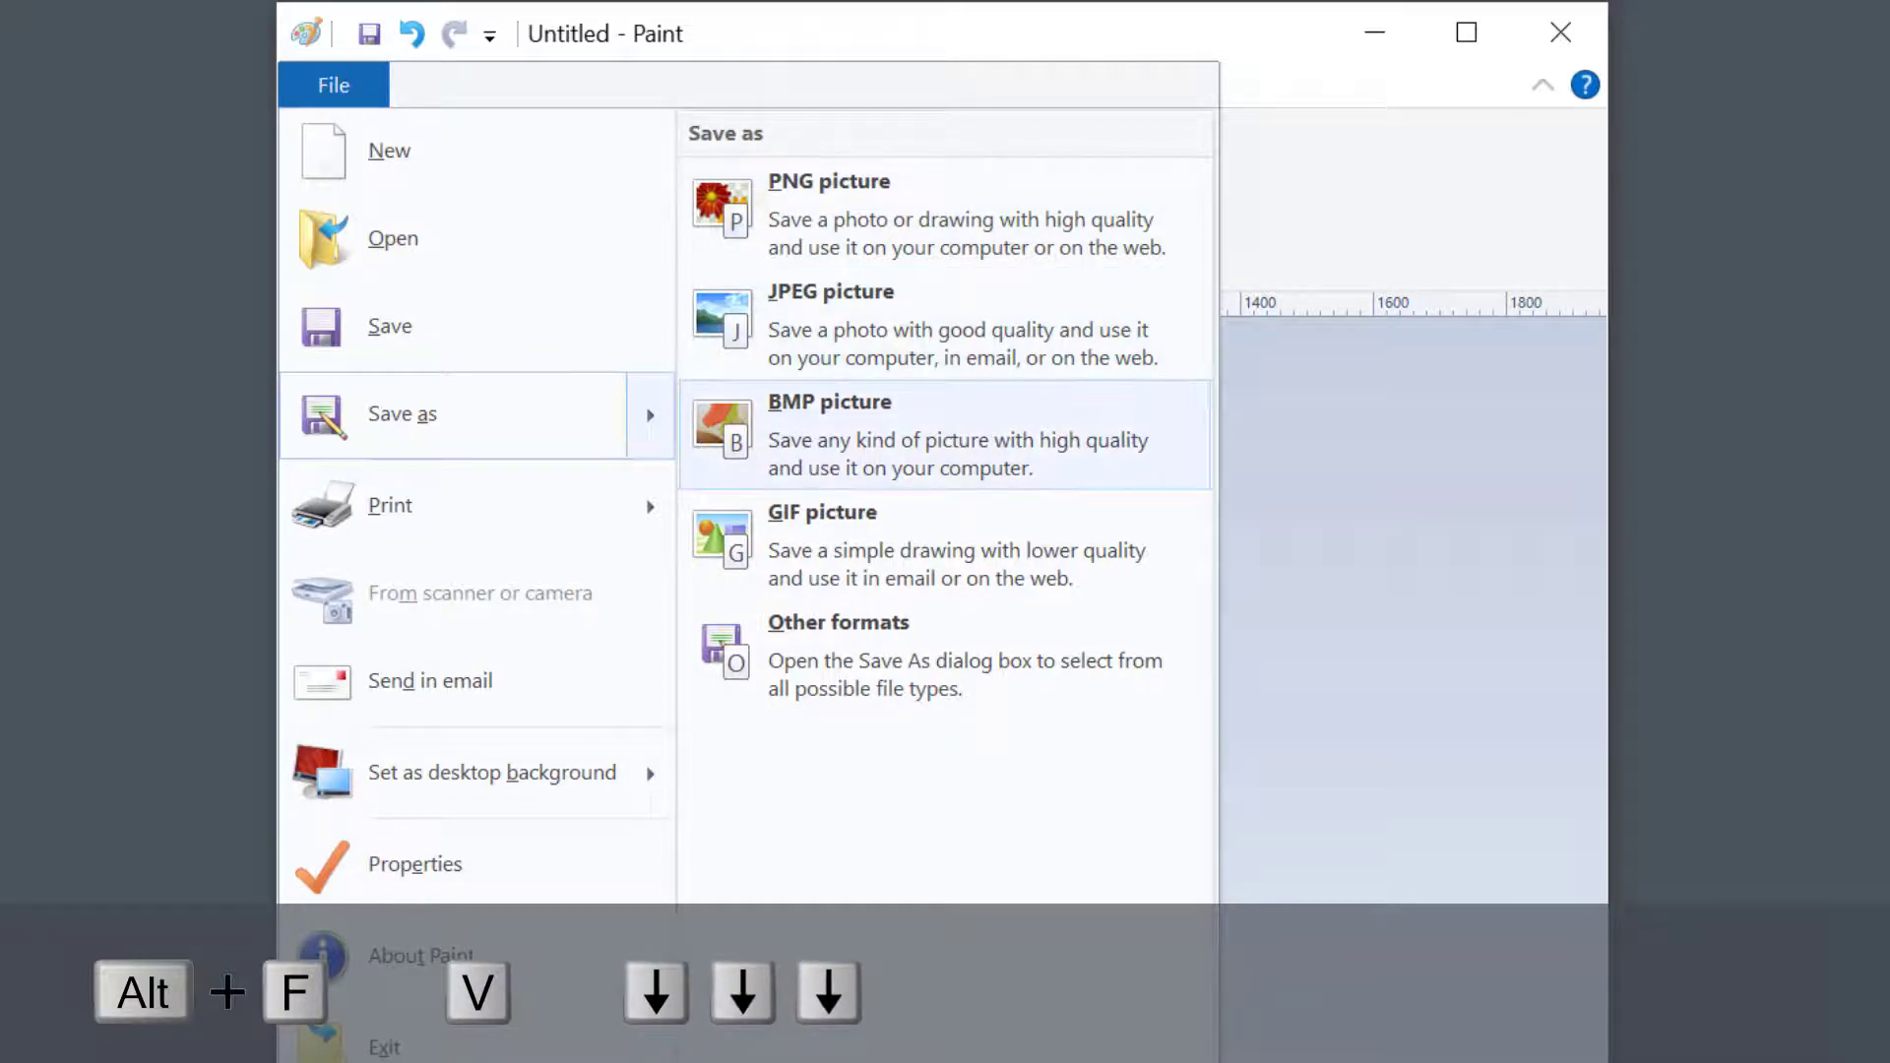
{"action": "key", "text": "Down"}
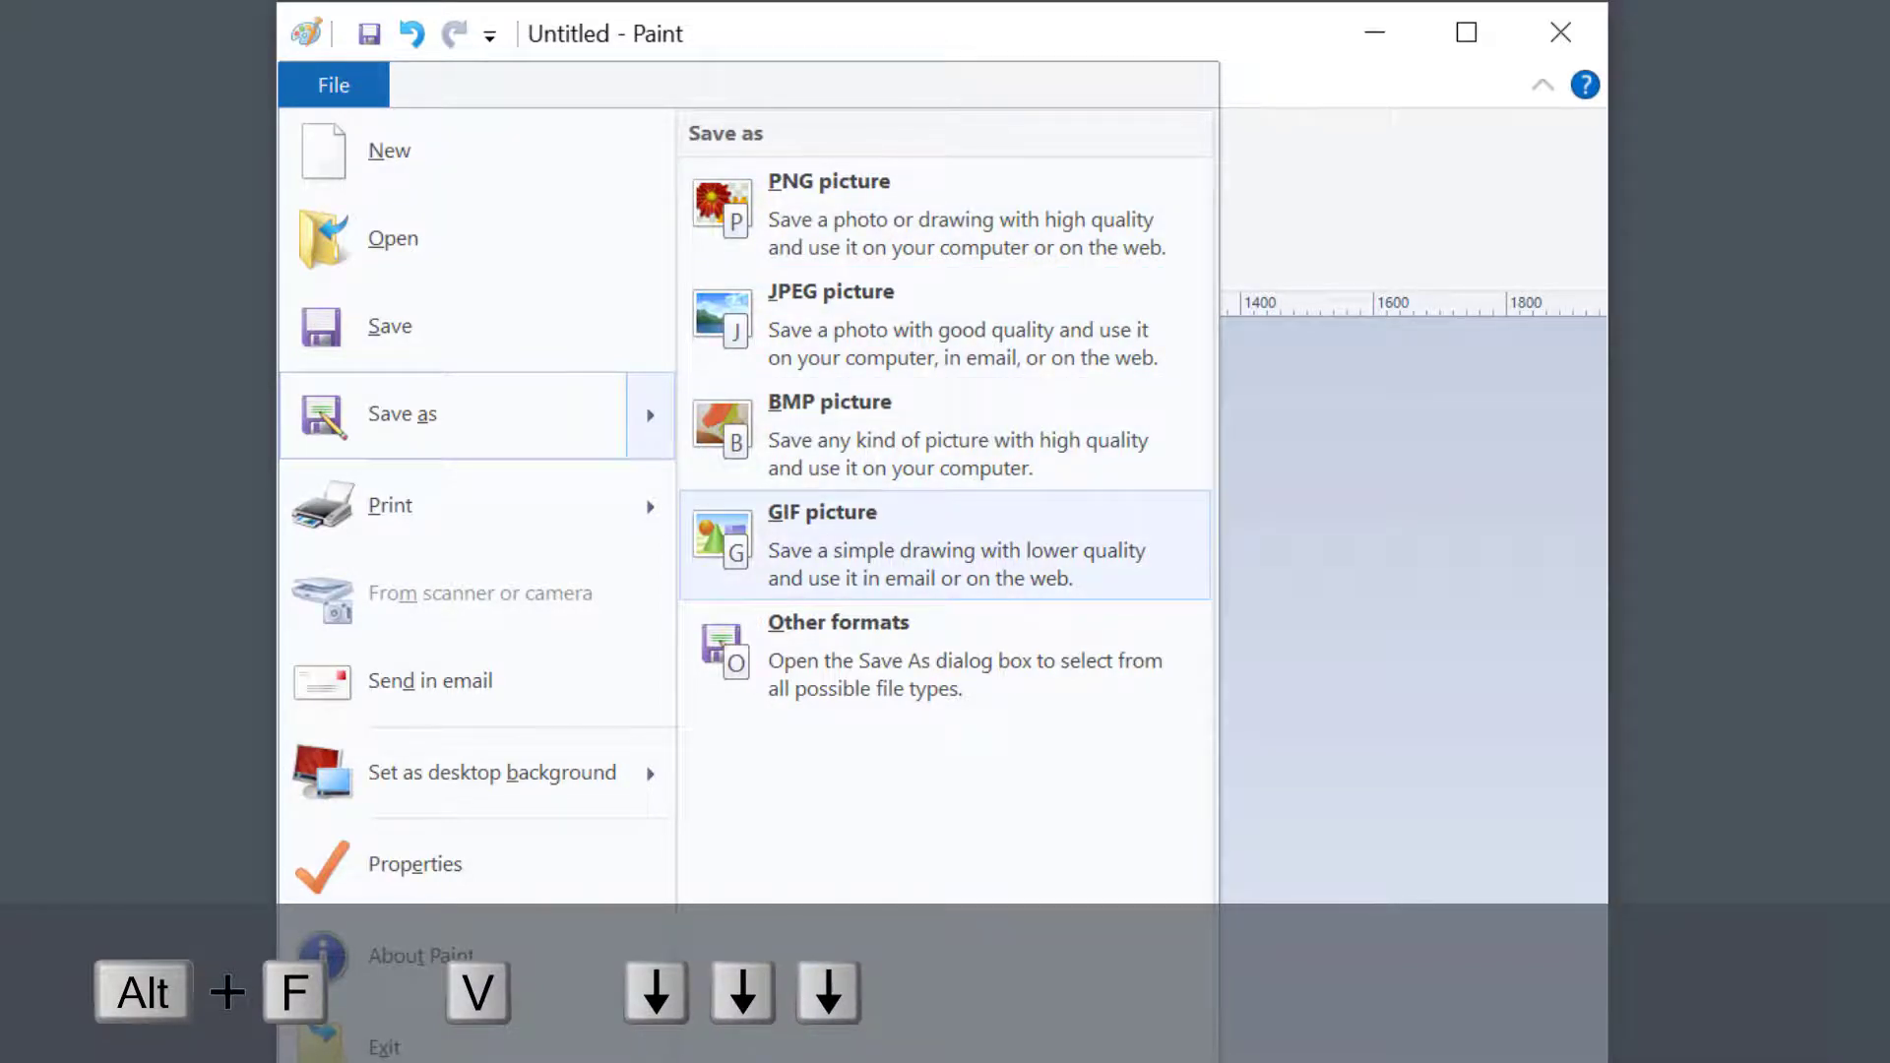
{"action": "key", "text": "Return"}
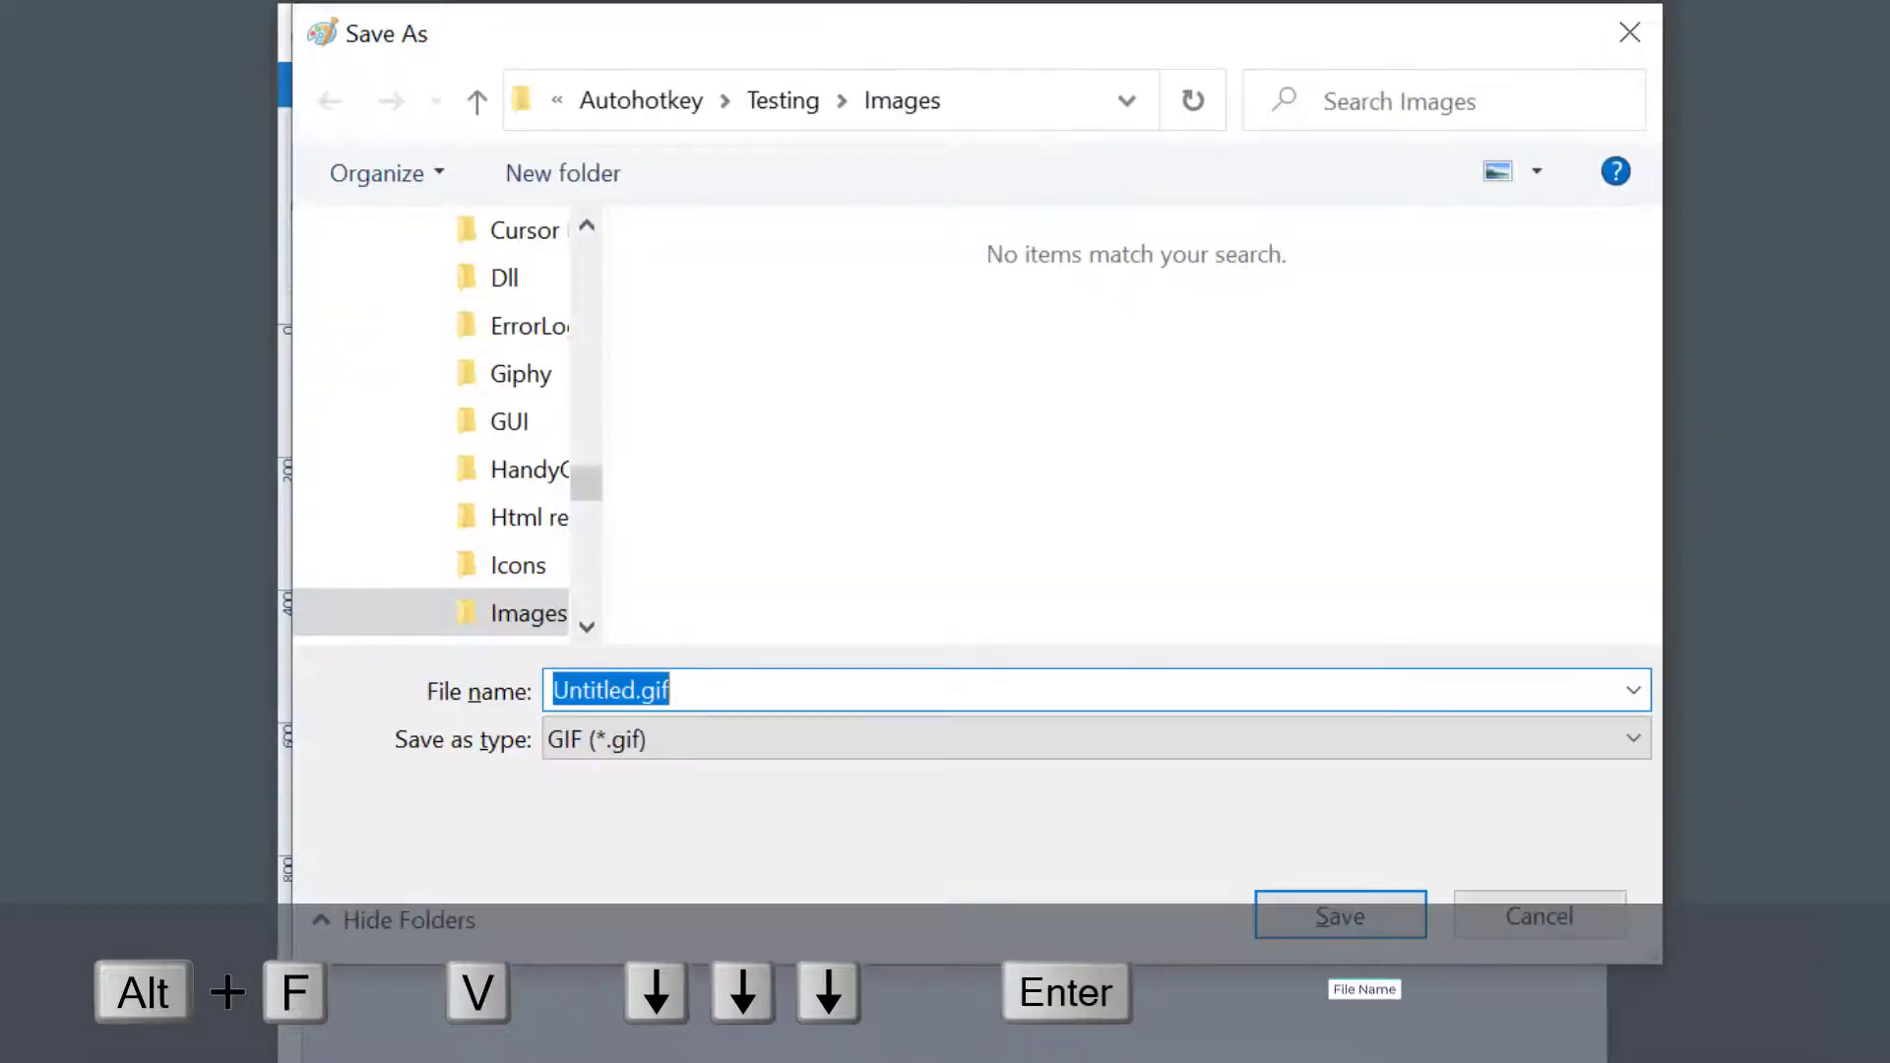
{"action": "type", "text": "Image_10-May-2021"}
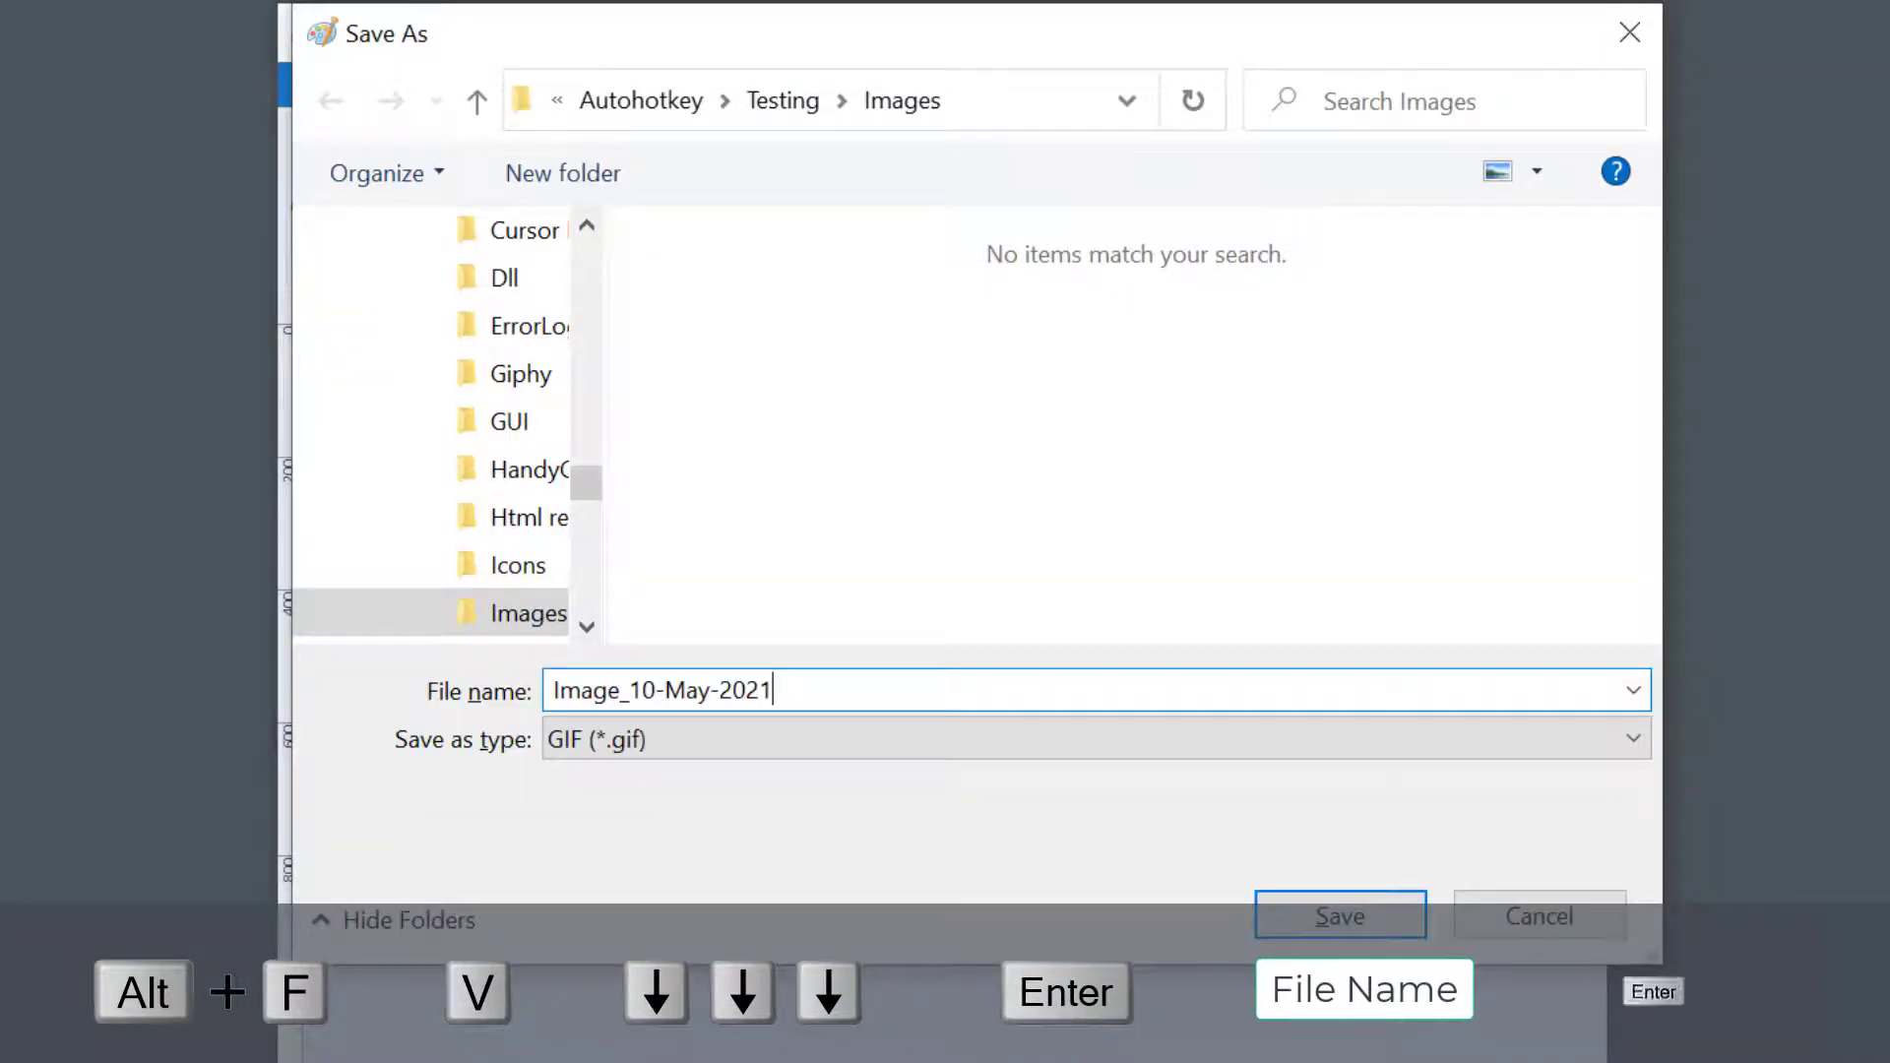
{"action": "key", "text": "Return"}
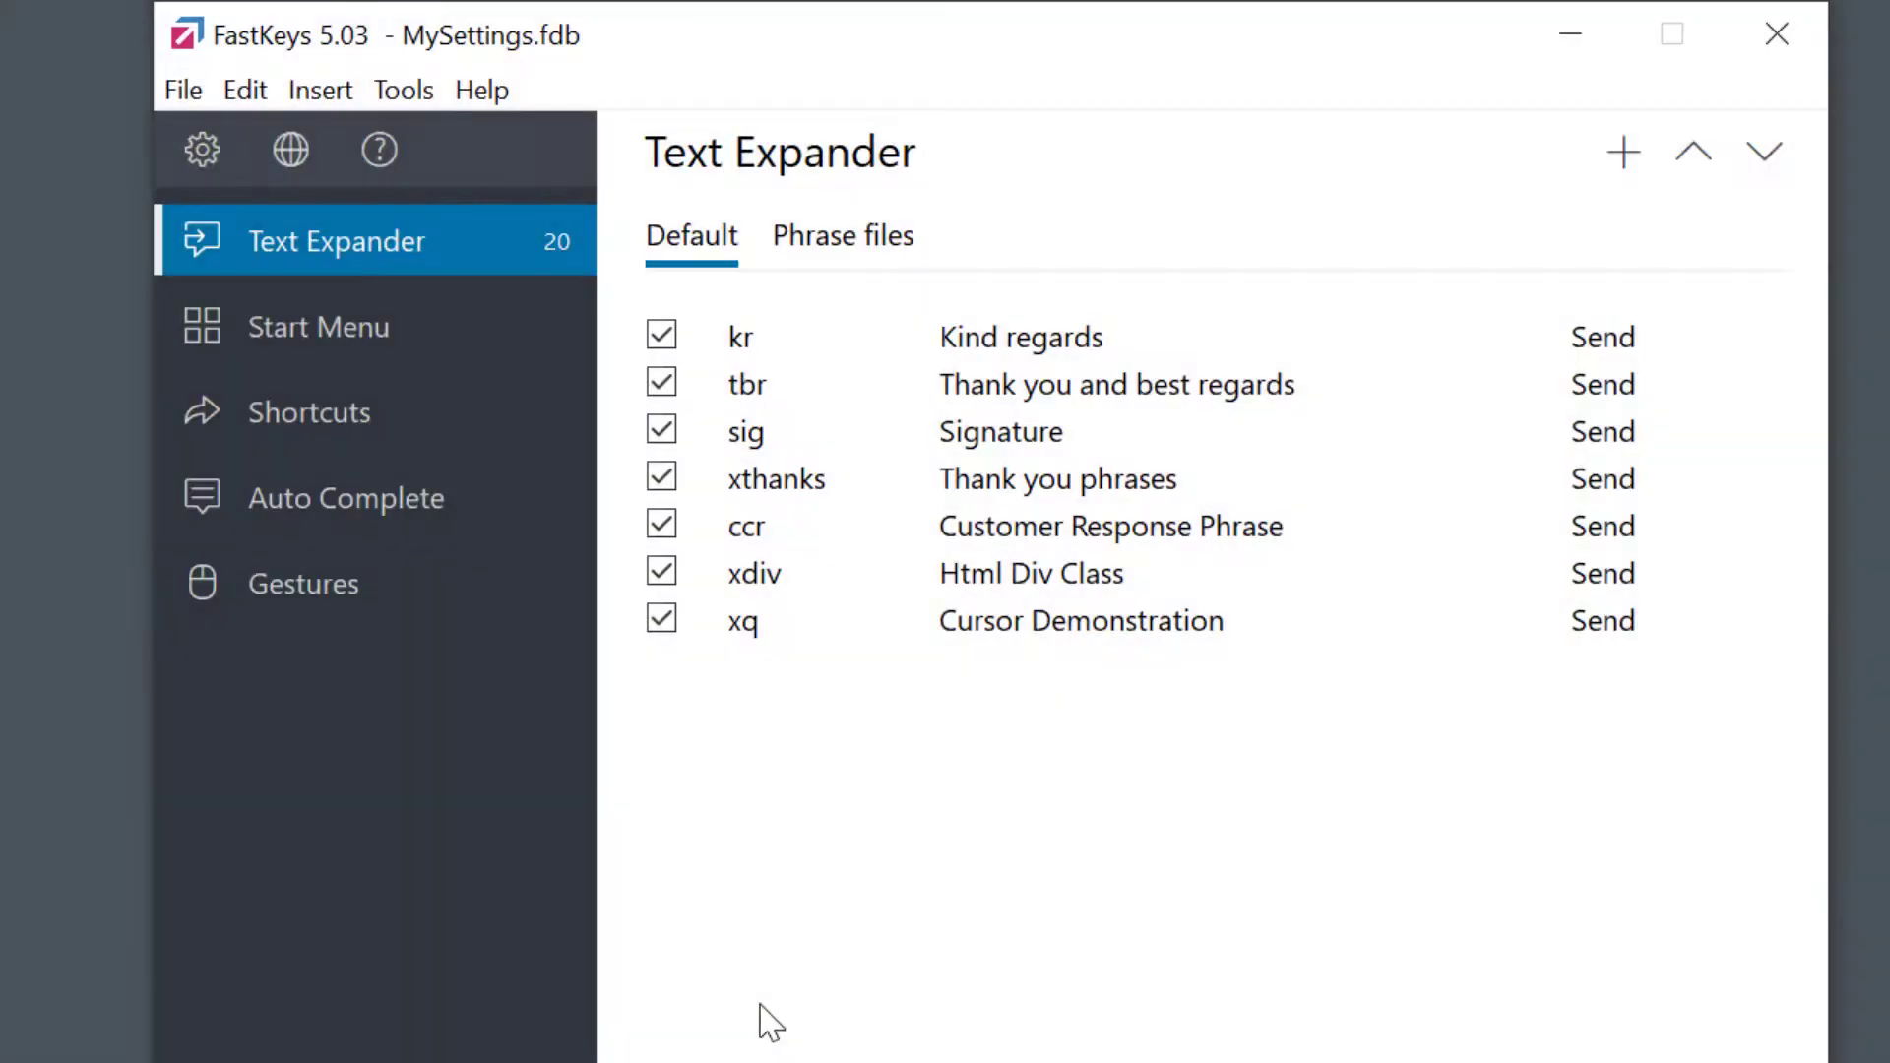
Step: Show the Shortcuts list, add a new shortcut, and open its Run action-type dropdown
{"action": "left_click", "coordinate": [336, 414]}
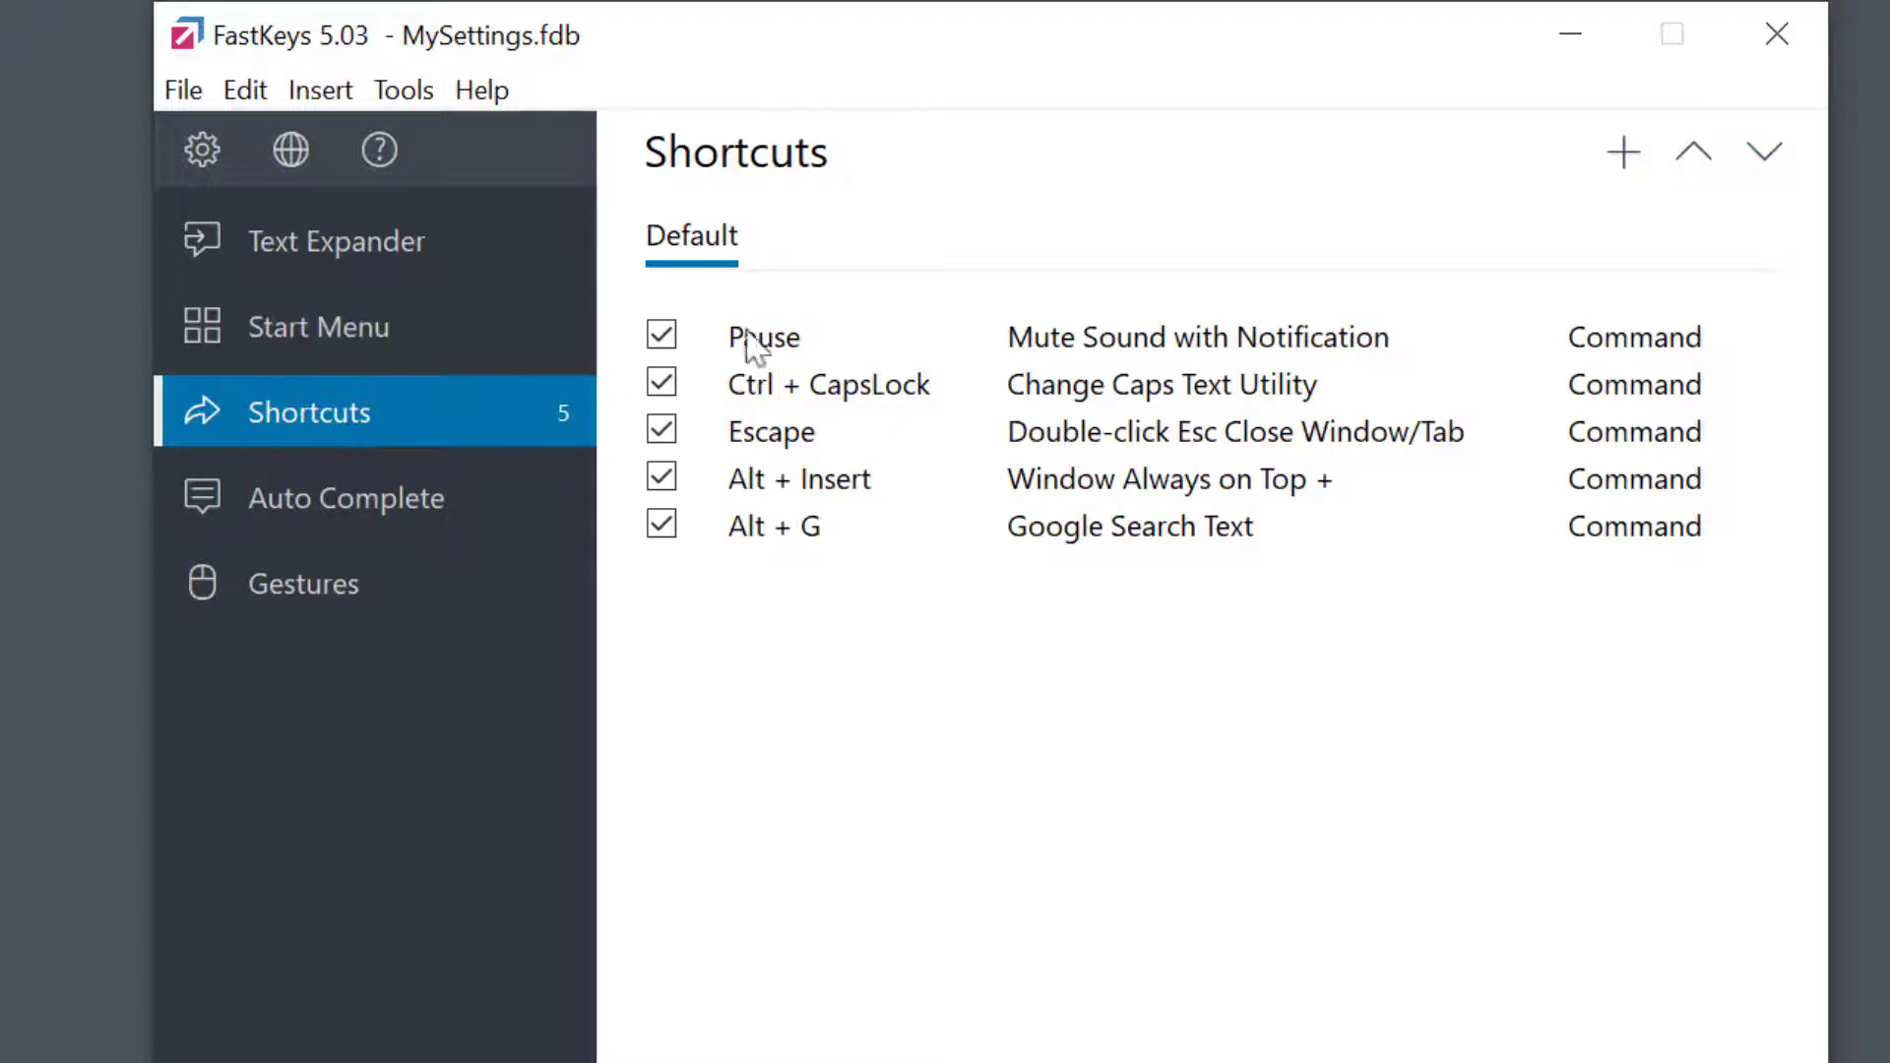
{"action": "left_click", "coordinate": [1625, 155]}
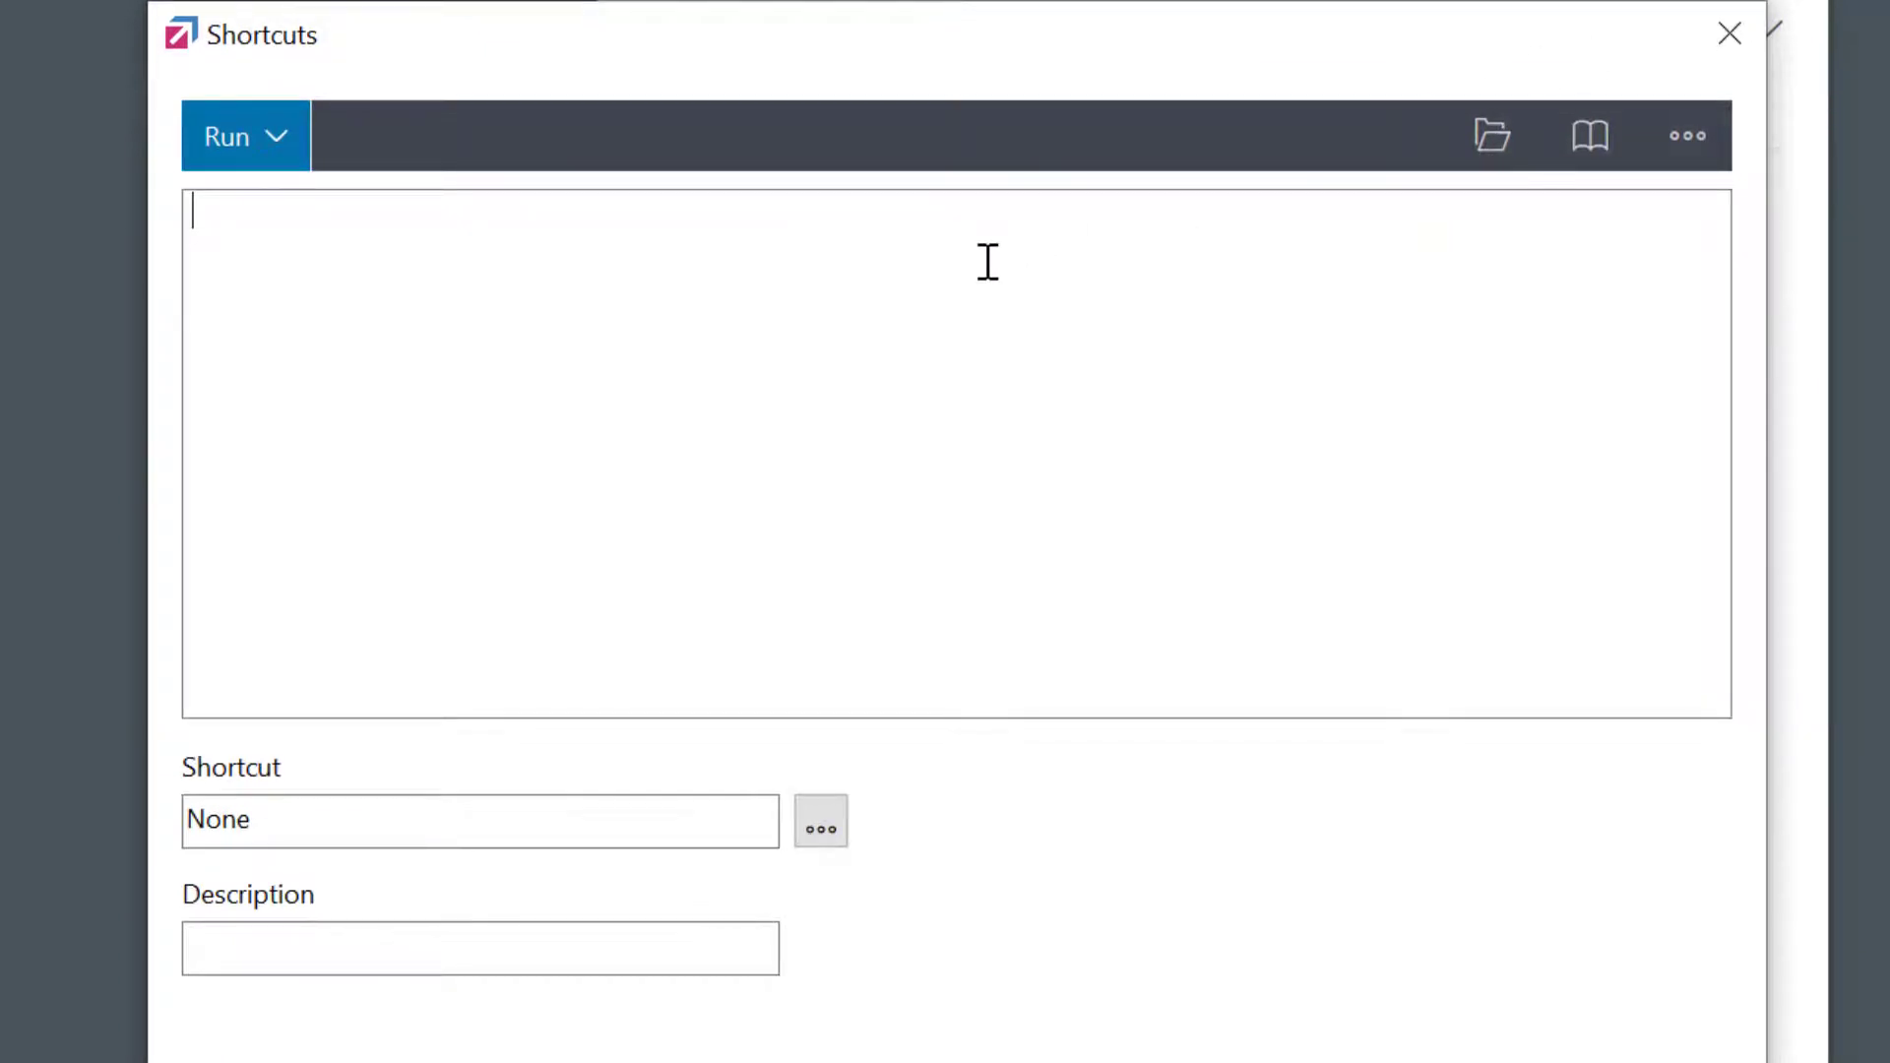
{"action": "left_click", "coordinate": [277, 158]}
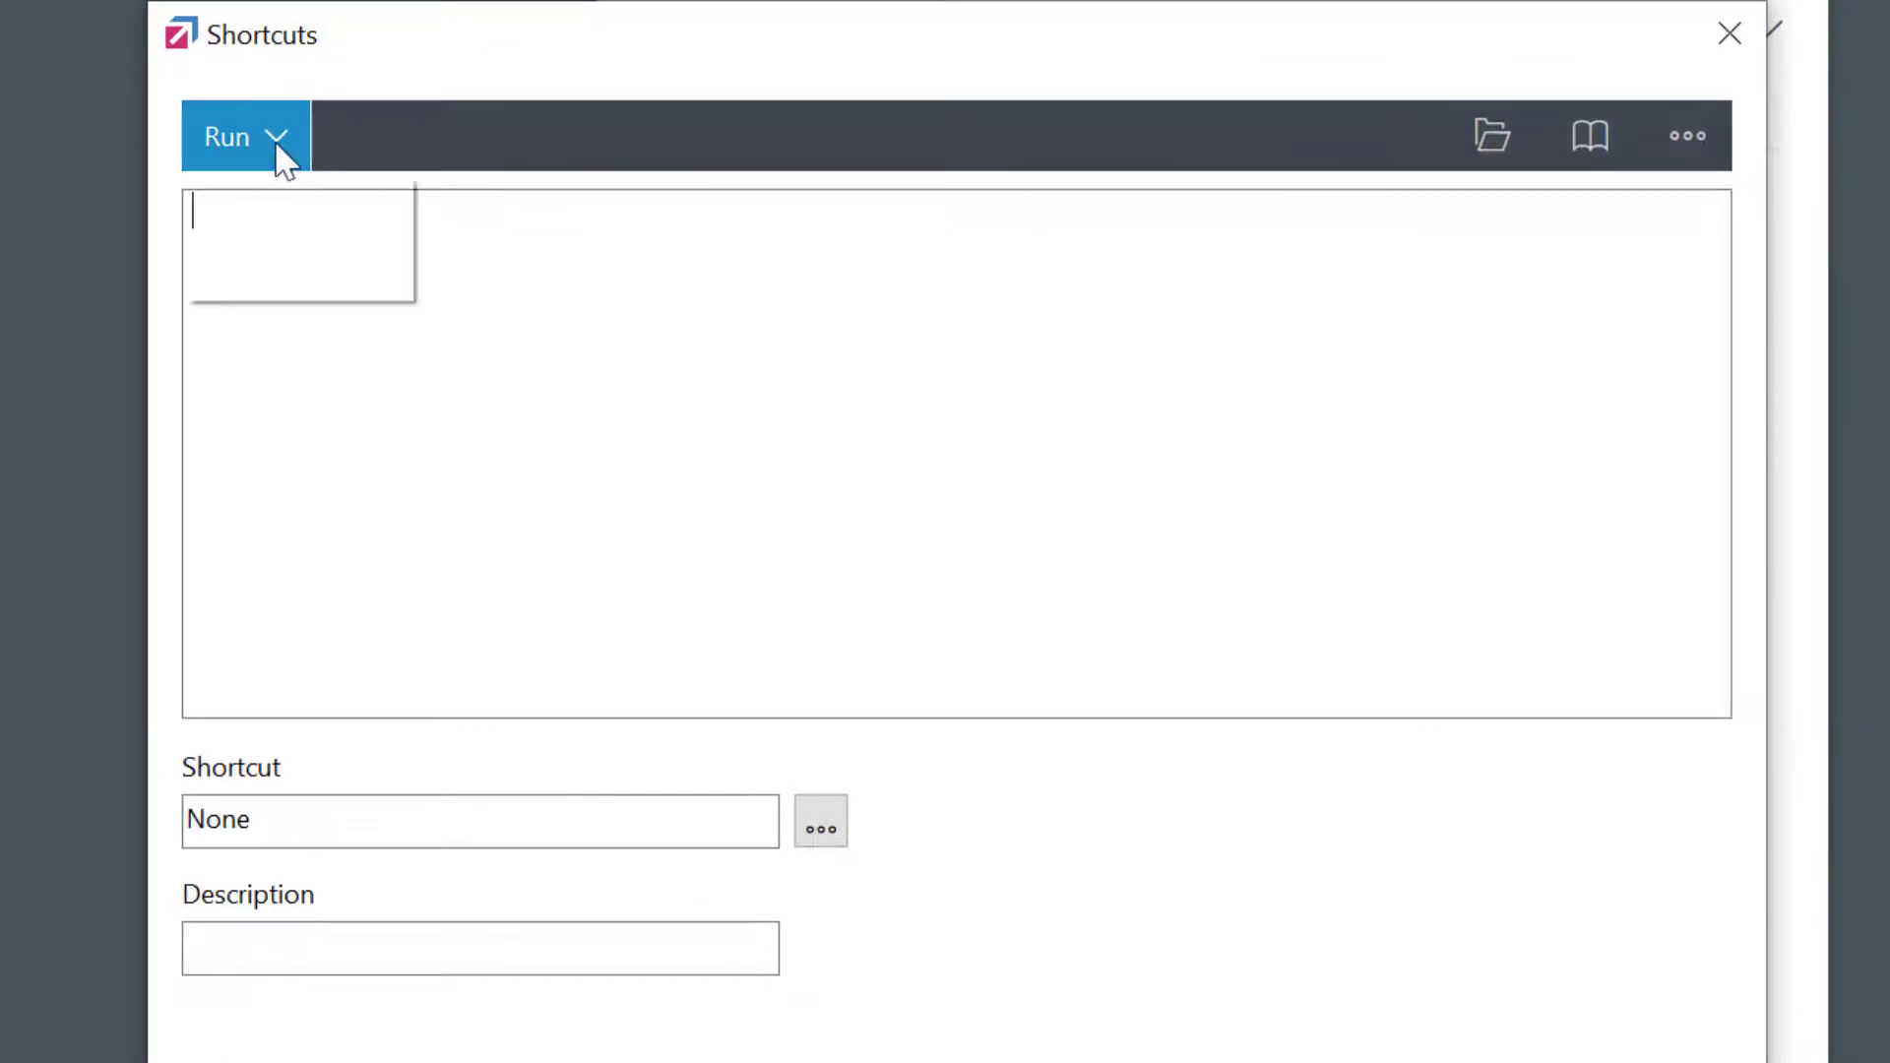
Step: Make the shortcut send keys, with the script {Alt Down}F{Alt Up}V
{"action": "left_click", "coordinate": [251, 239]}
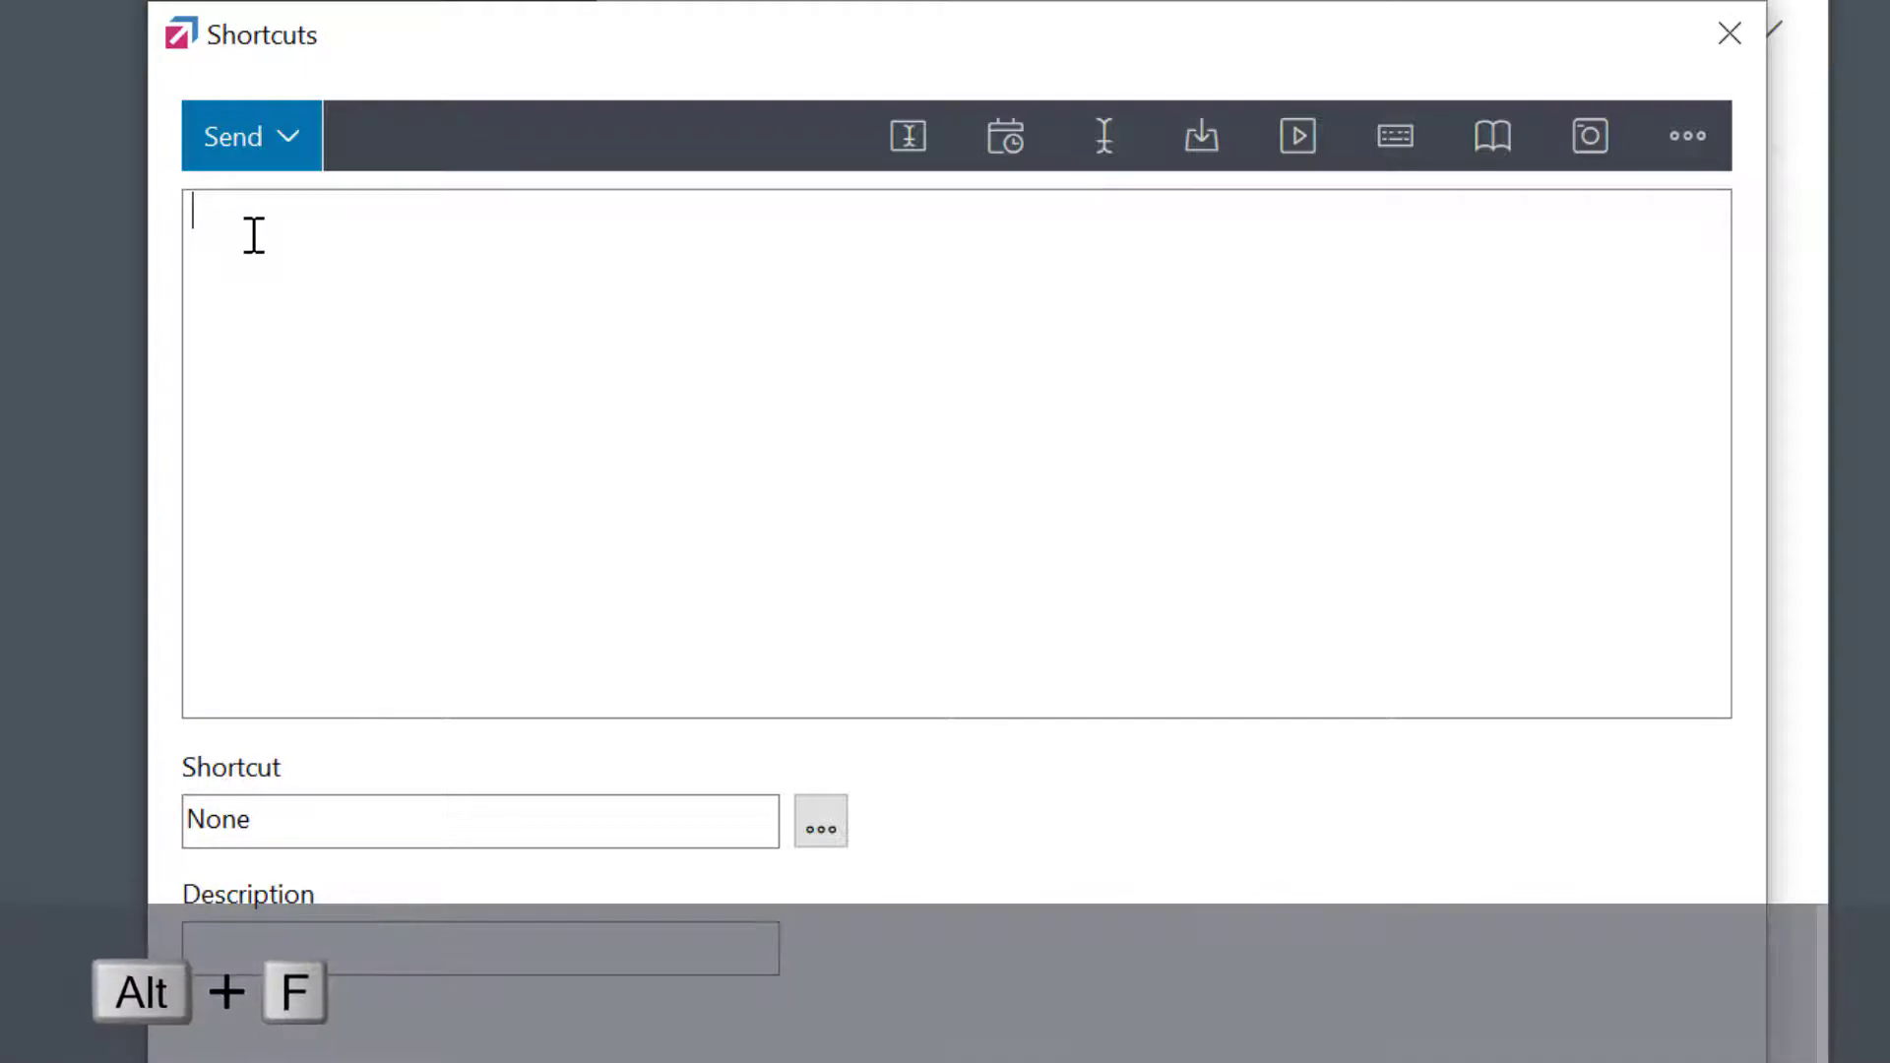
{"action": "left_click", "coordinate": [1387, 147]}
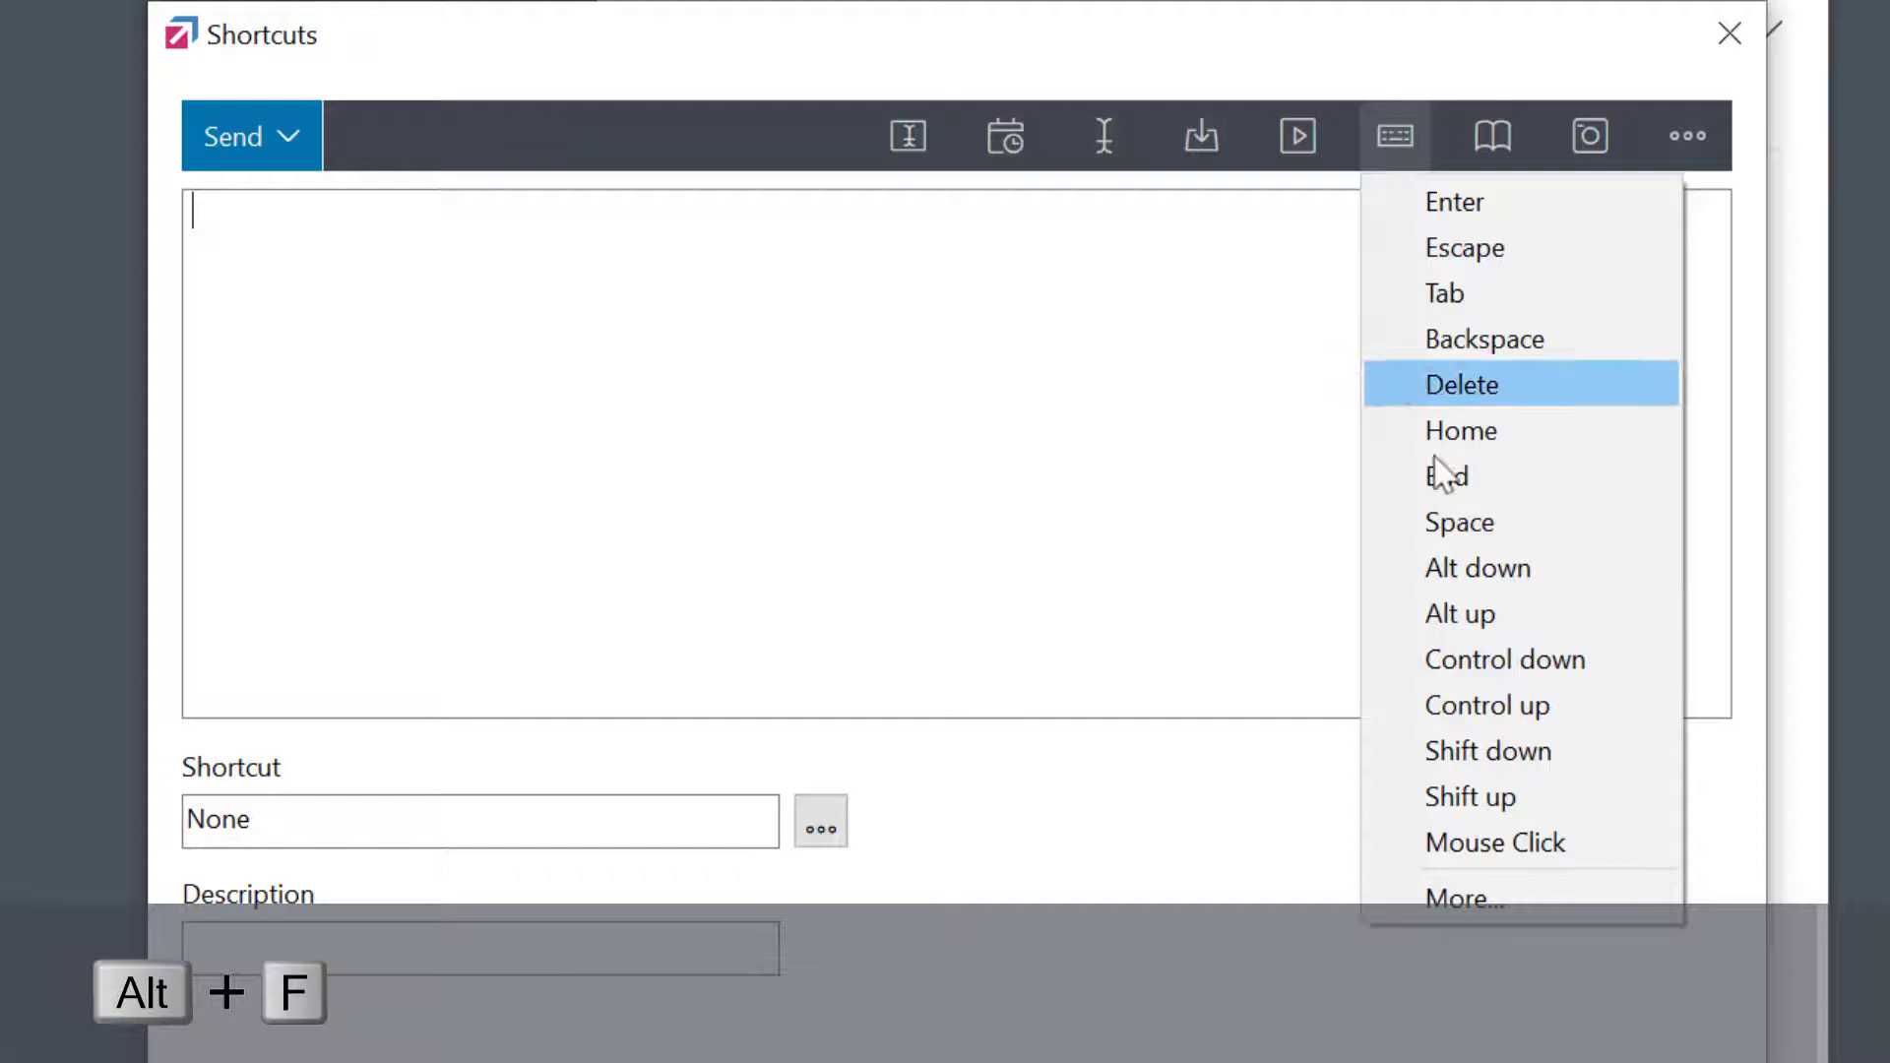
{"action": "left_click", "coordinate": [1454, 575]}
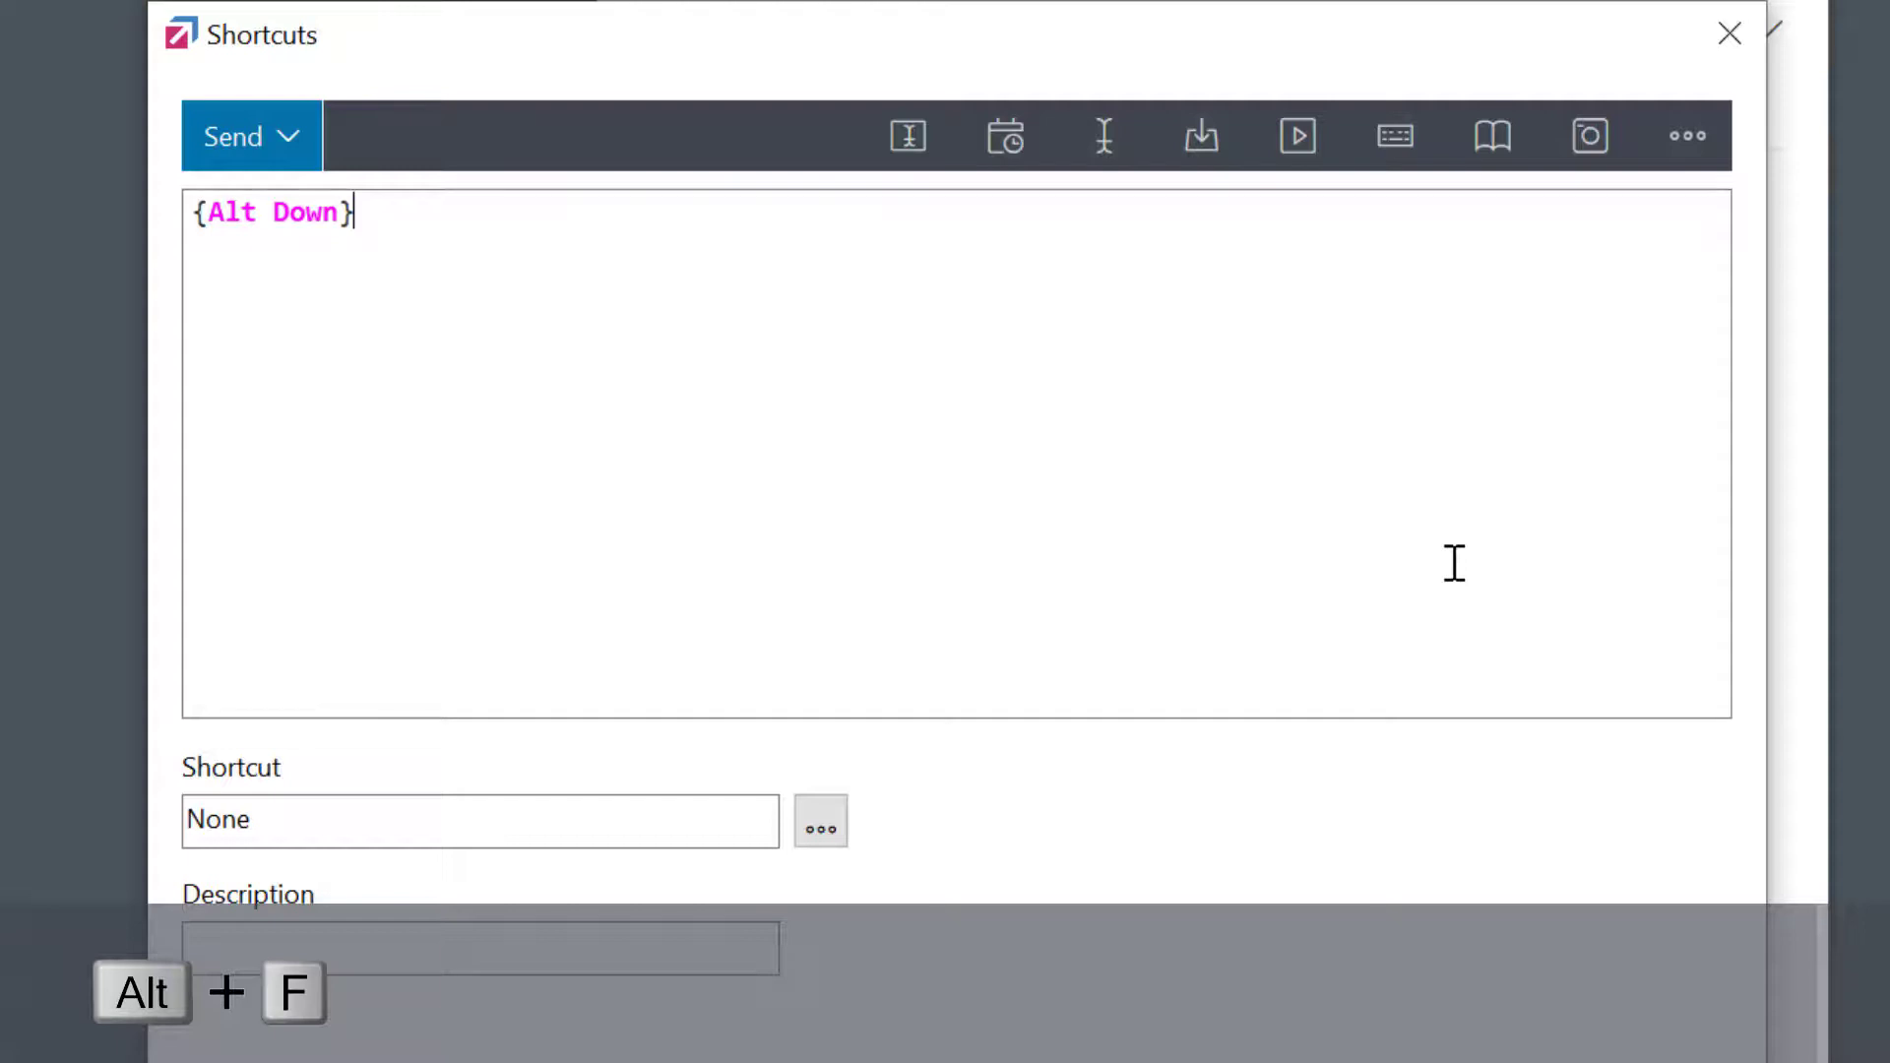
{"action": "type", "text": "F"}
{"action": "left_click", "coordinate": [1402, 136]}
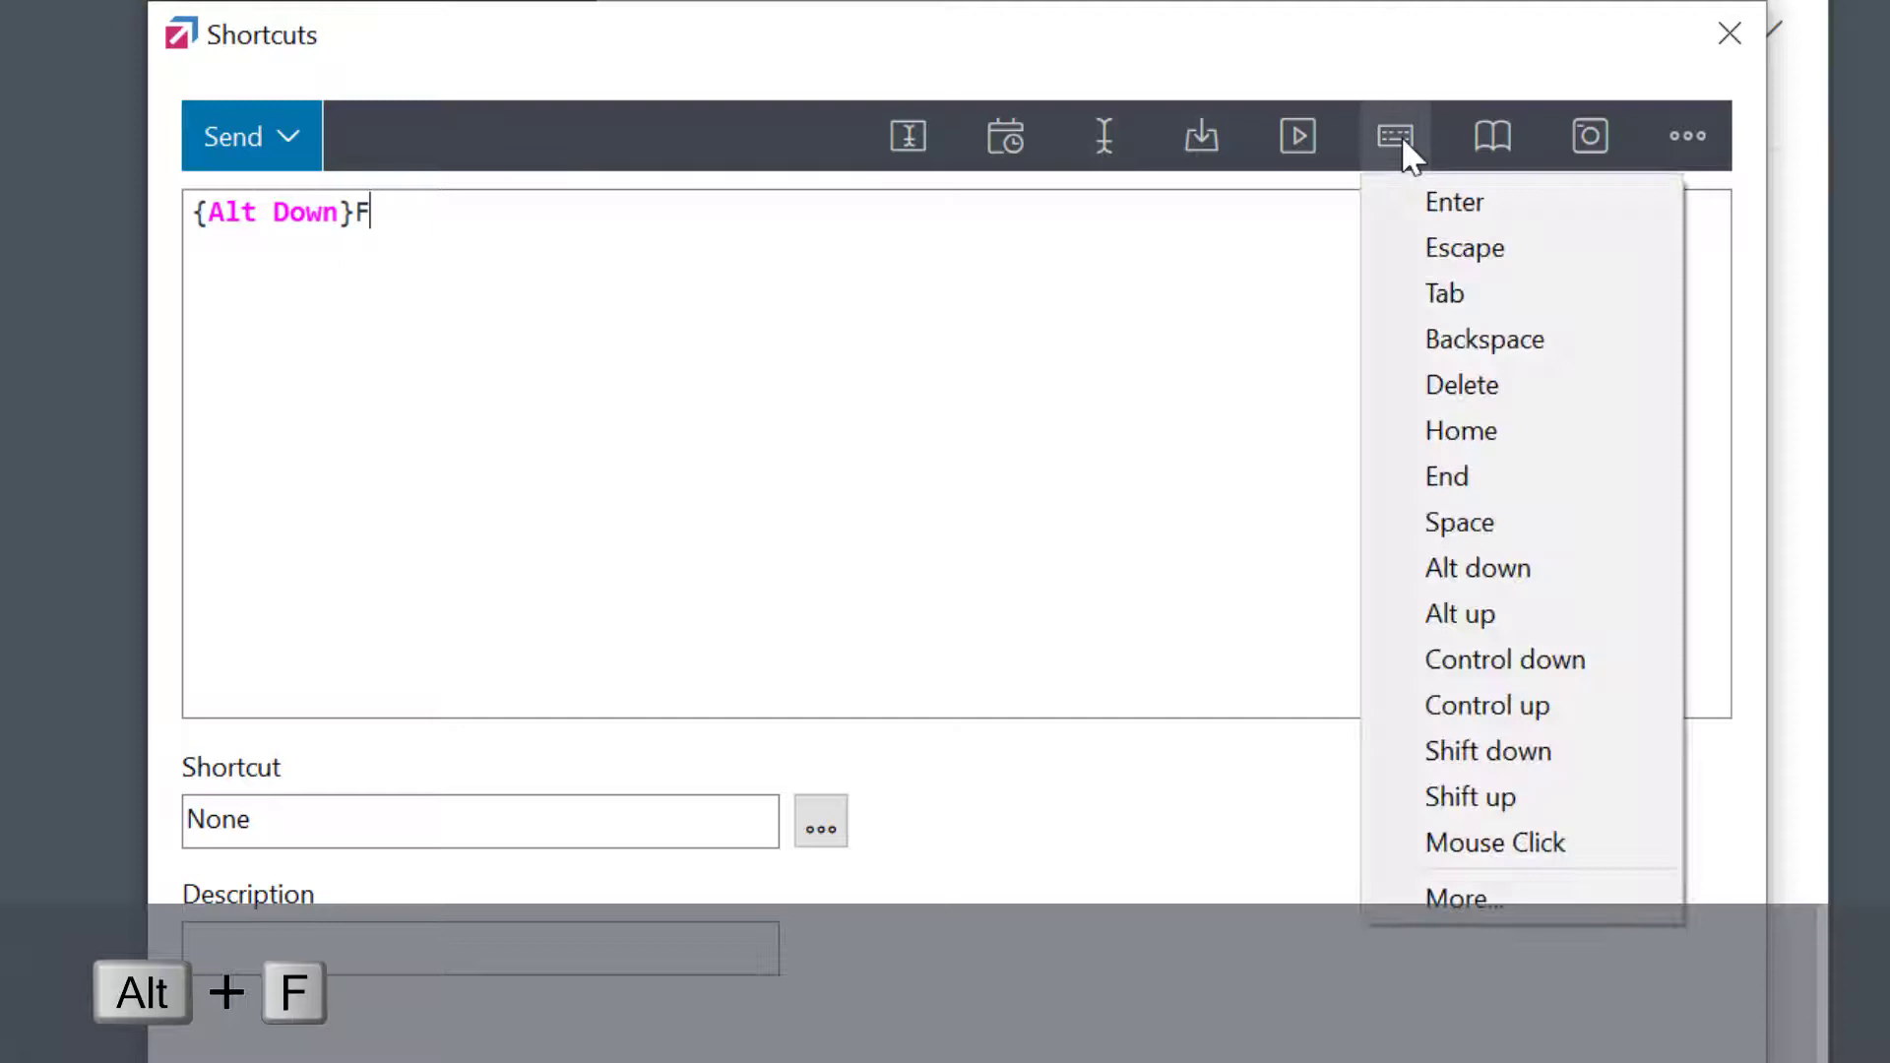
{"action": "left_click", "coordinate": [1497, 620]}
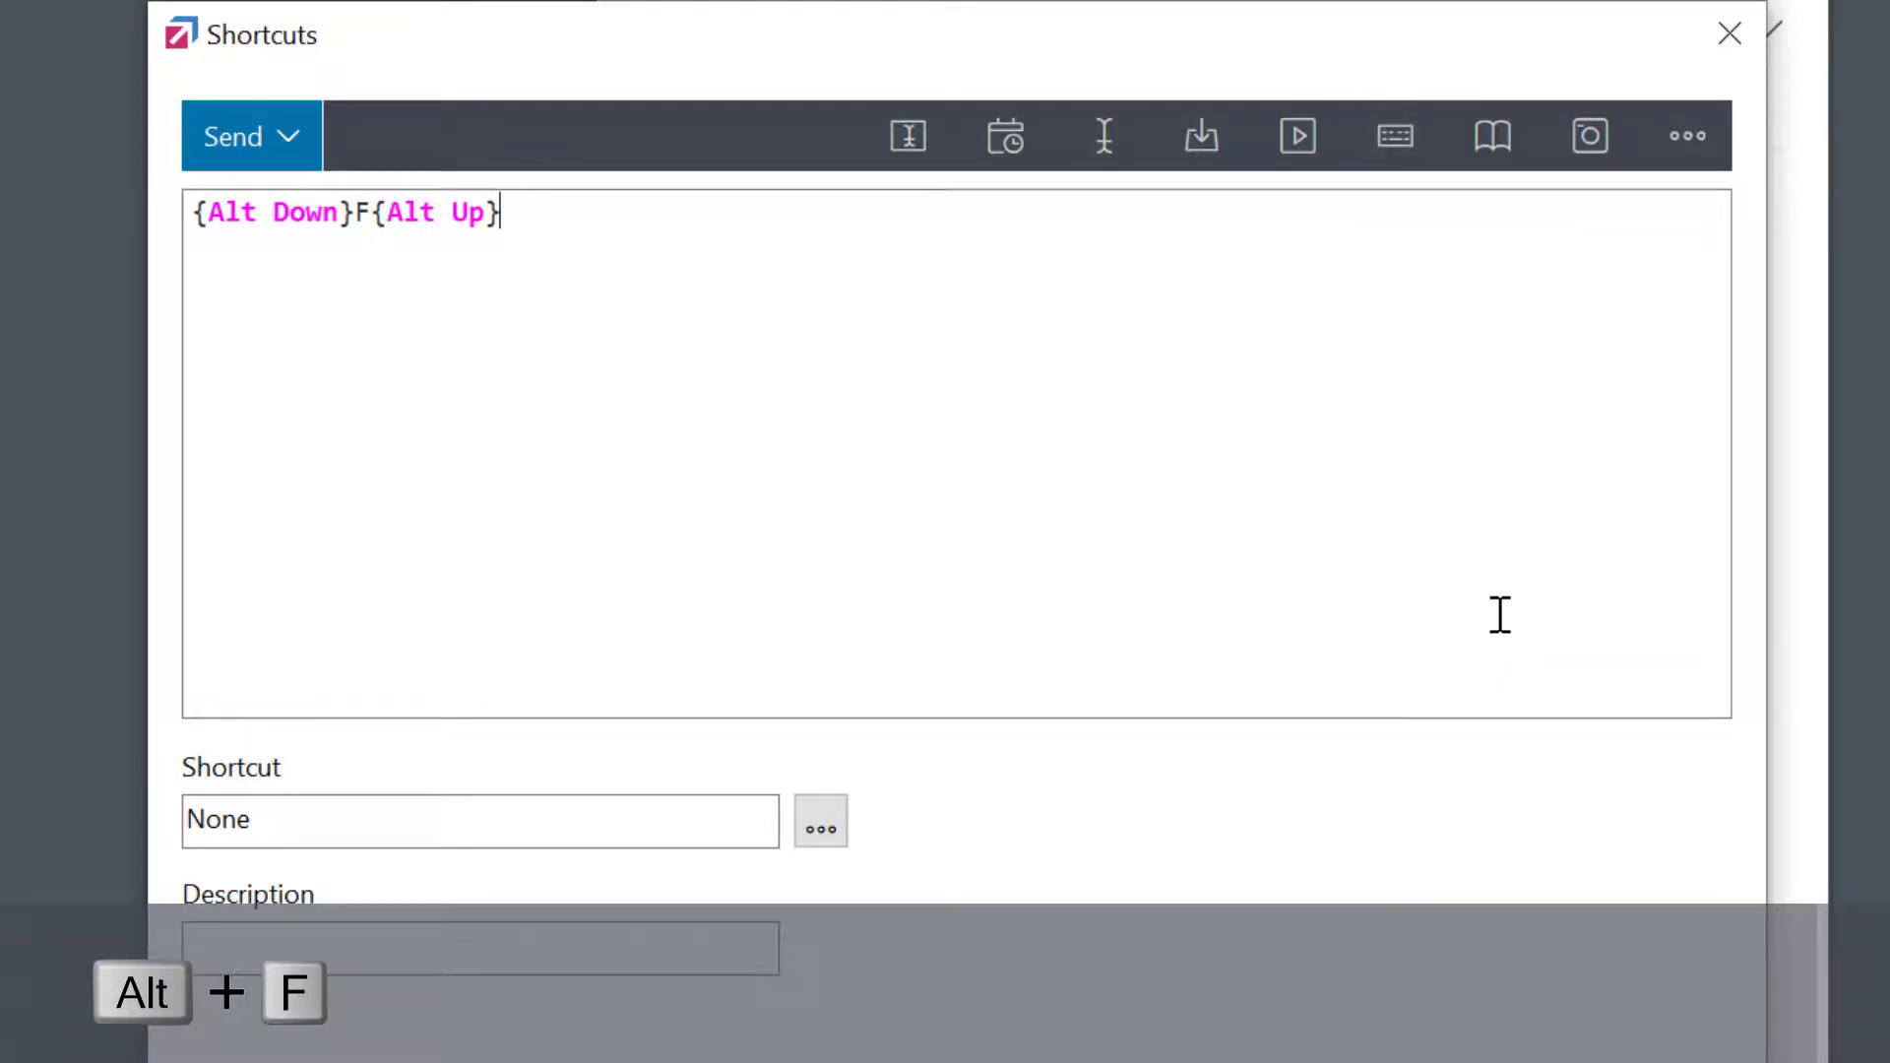
{"action": "type", "text": "V"}
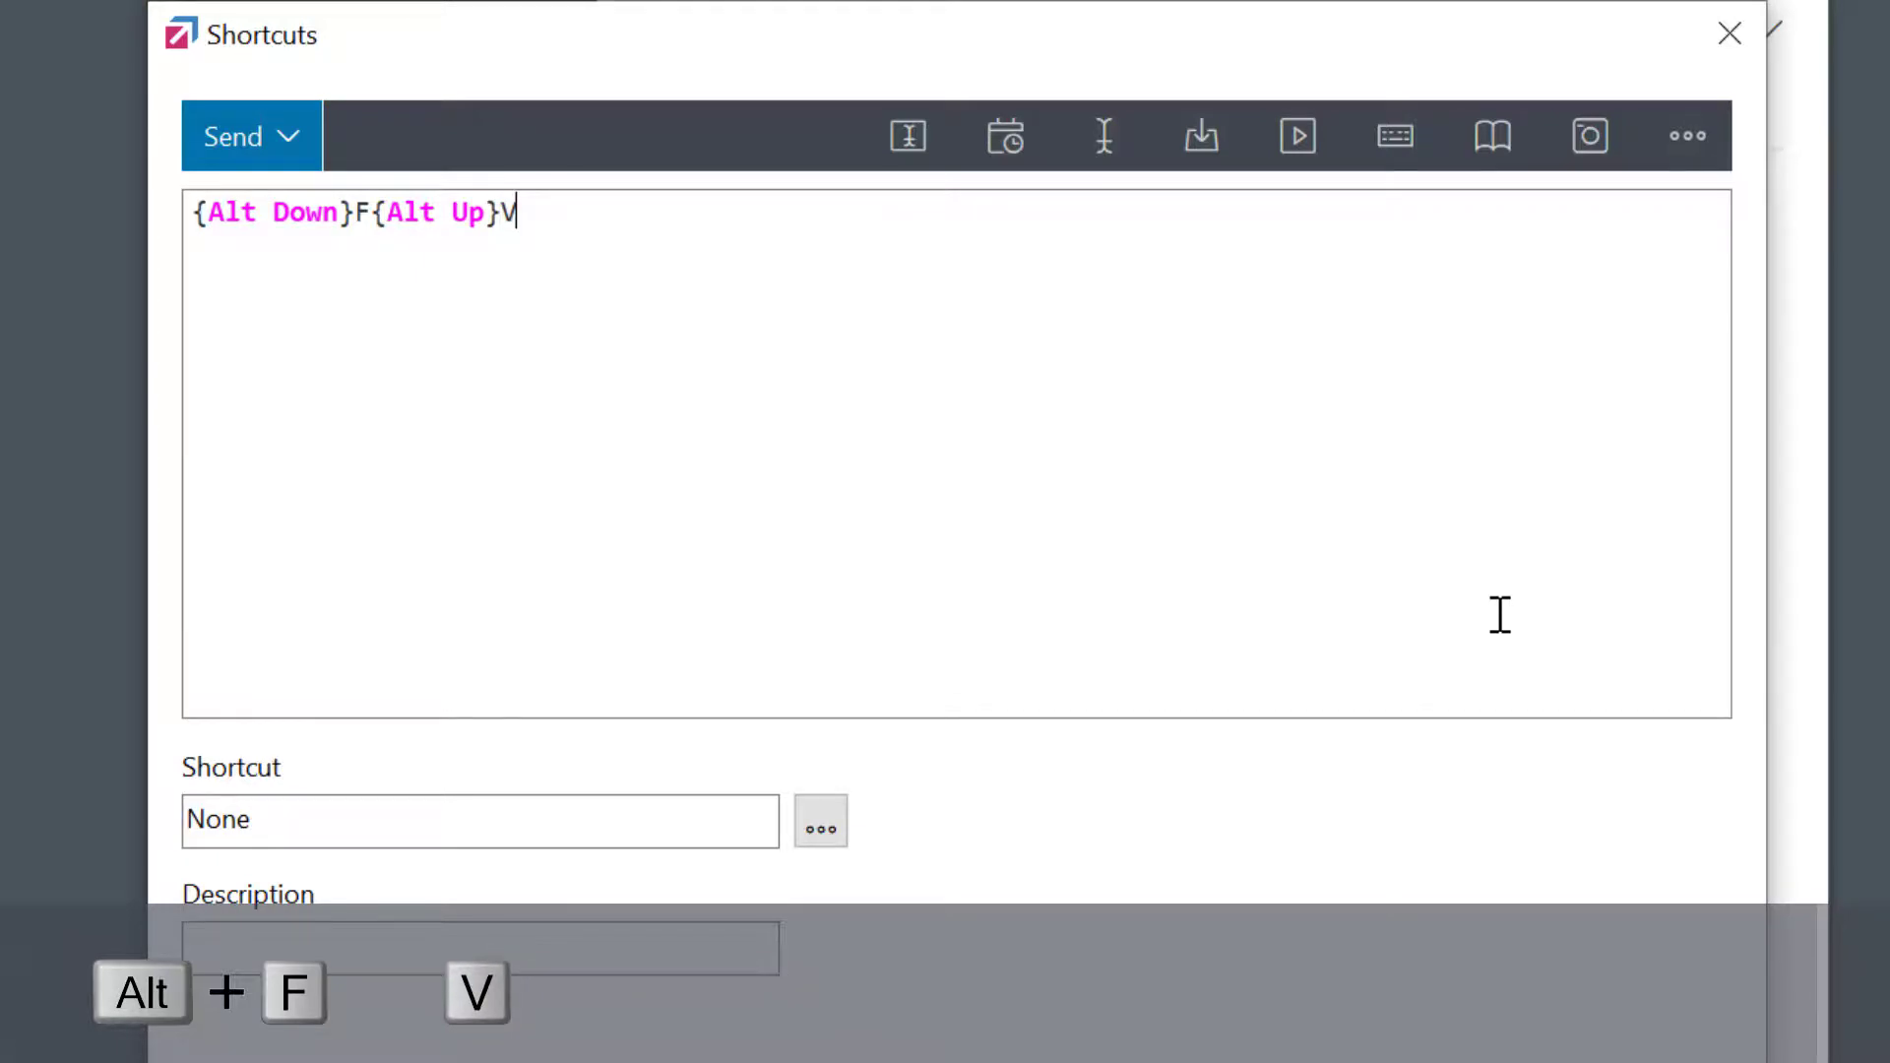
Step: Append three {Down} presses and an {Enter} to the send script
{"action": "left_click", "coordinate": [1394, 133]}
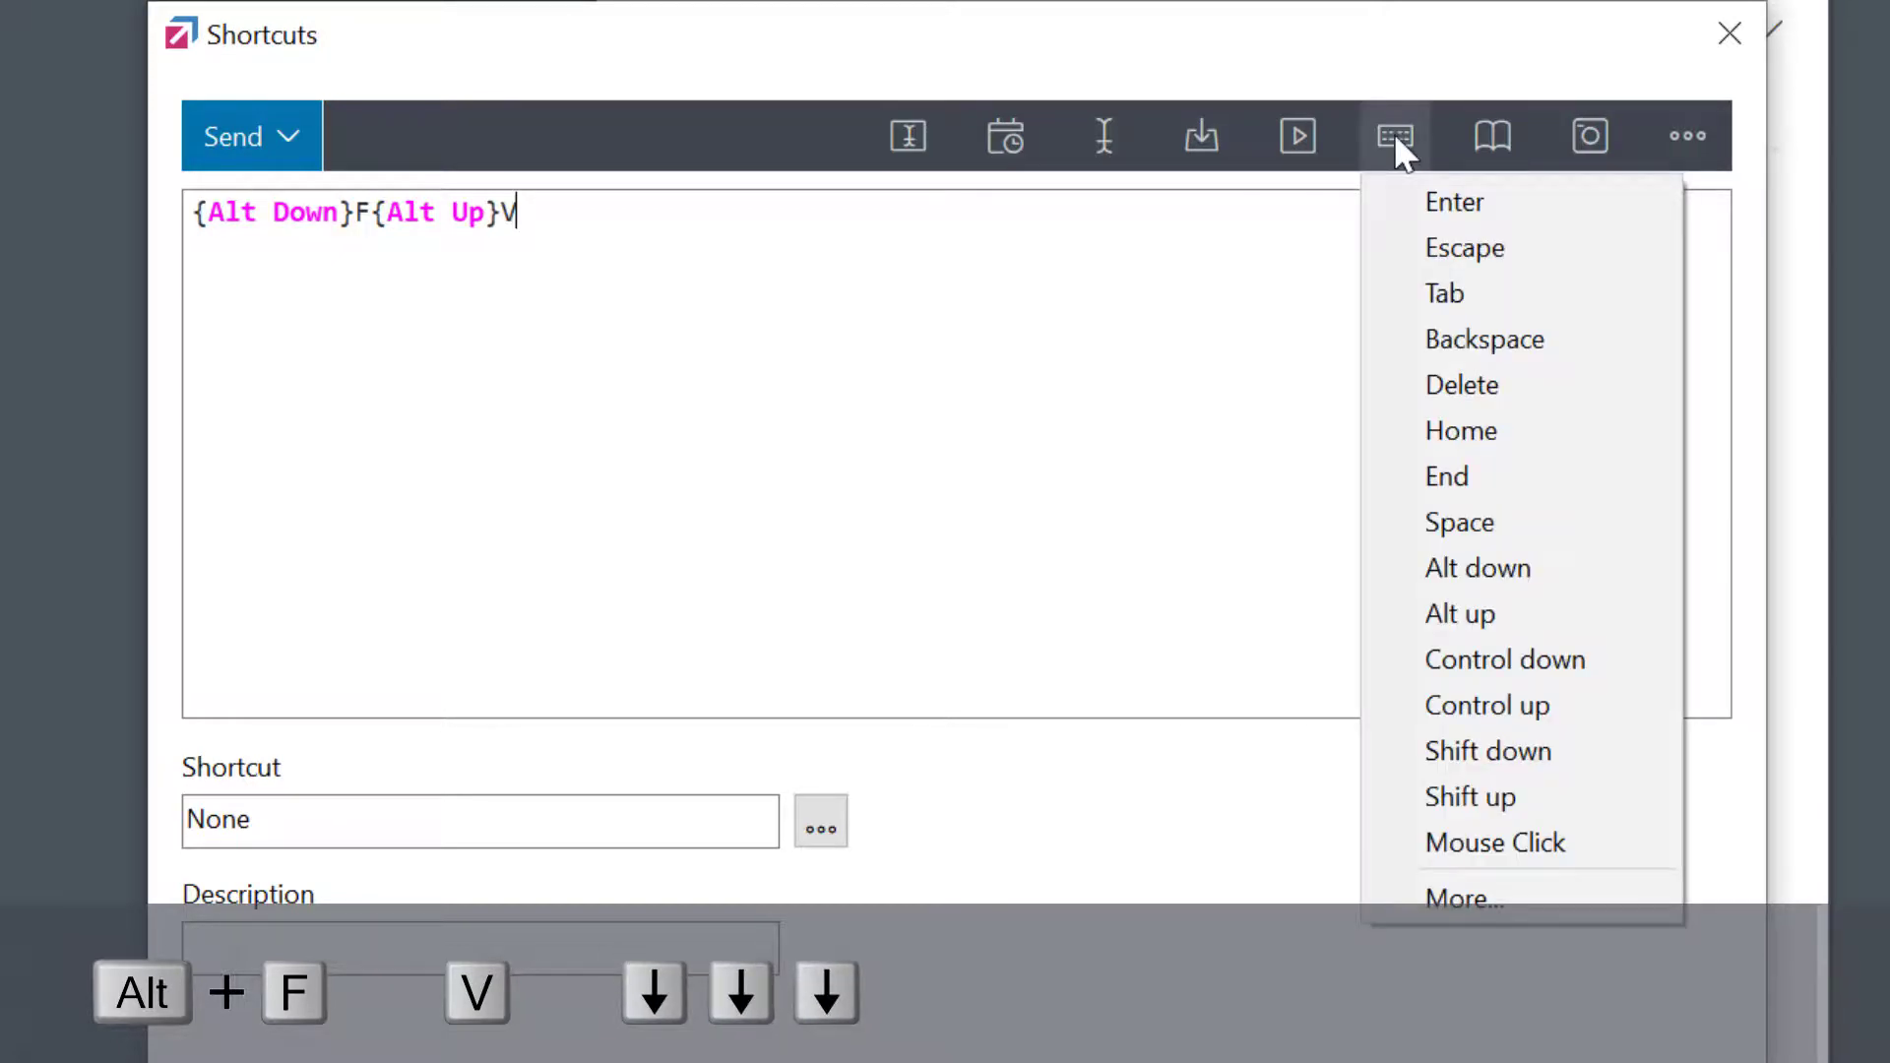
{"action": "left_click", "coordinate": [1431, 906]}
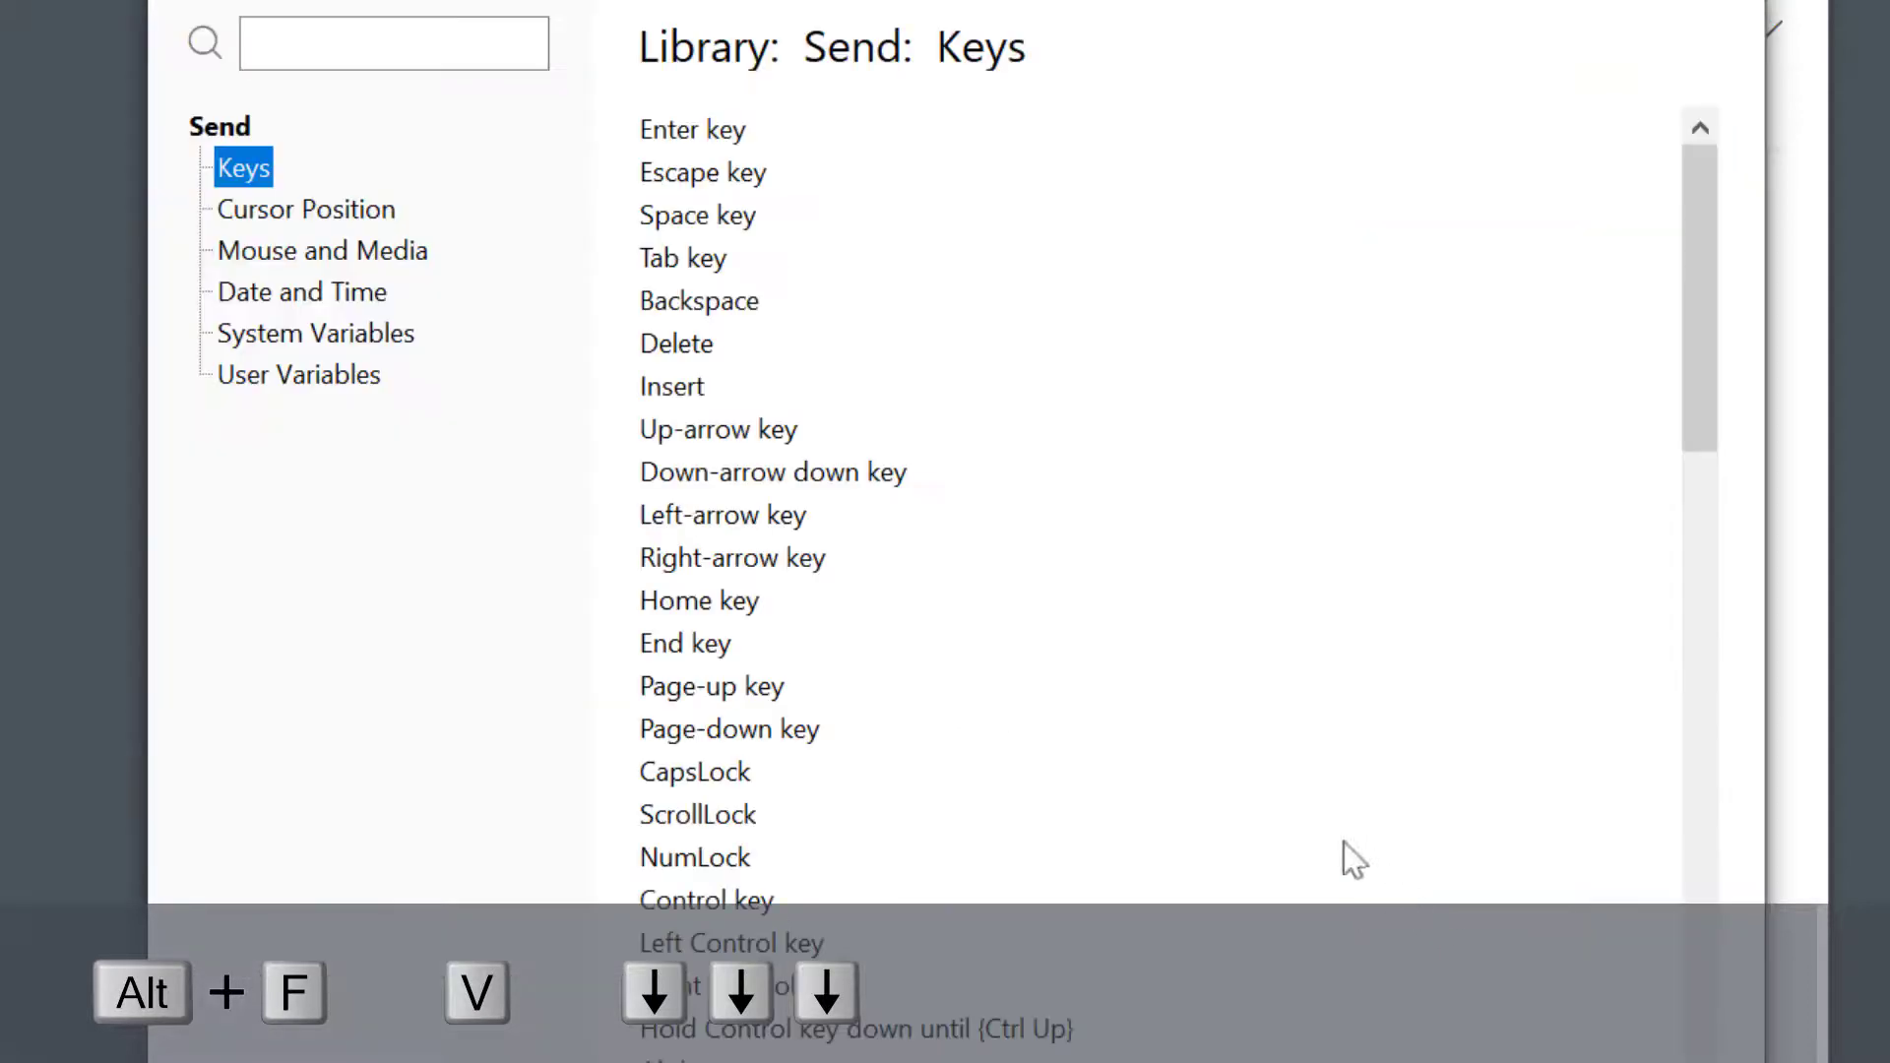
{"action": "left_click", "coordinate": [835, 478]}
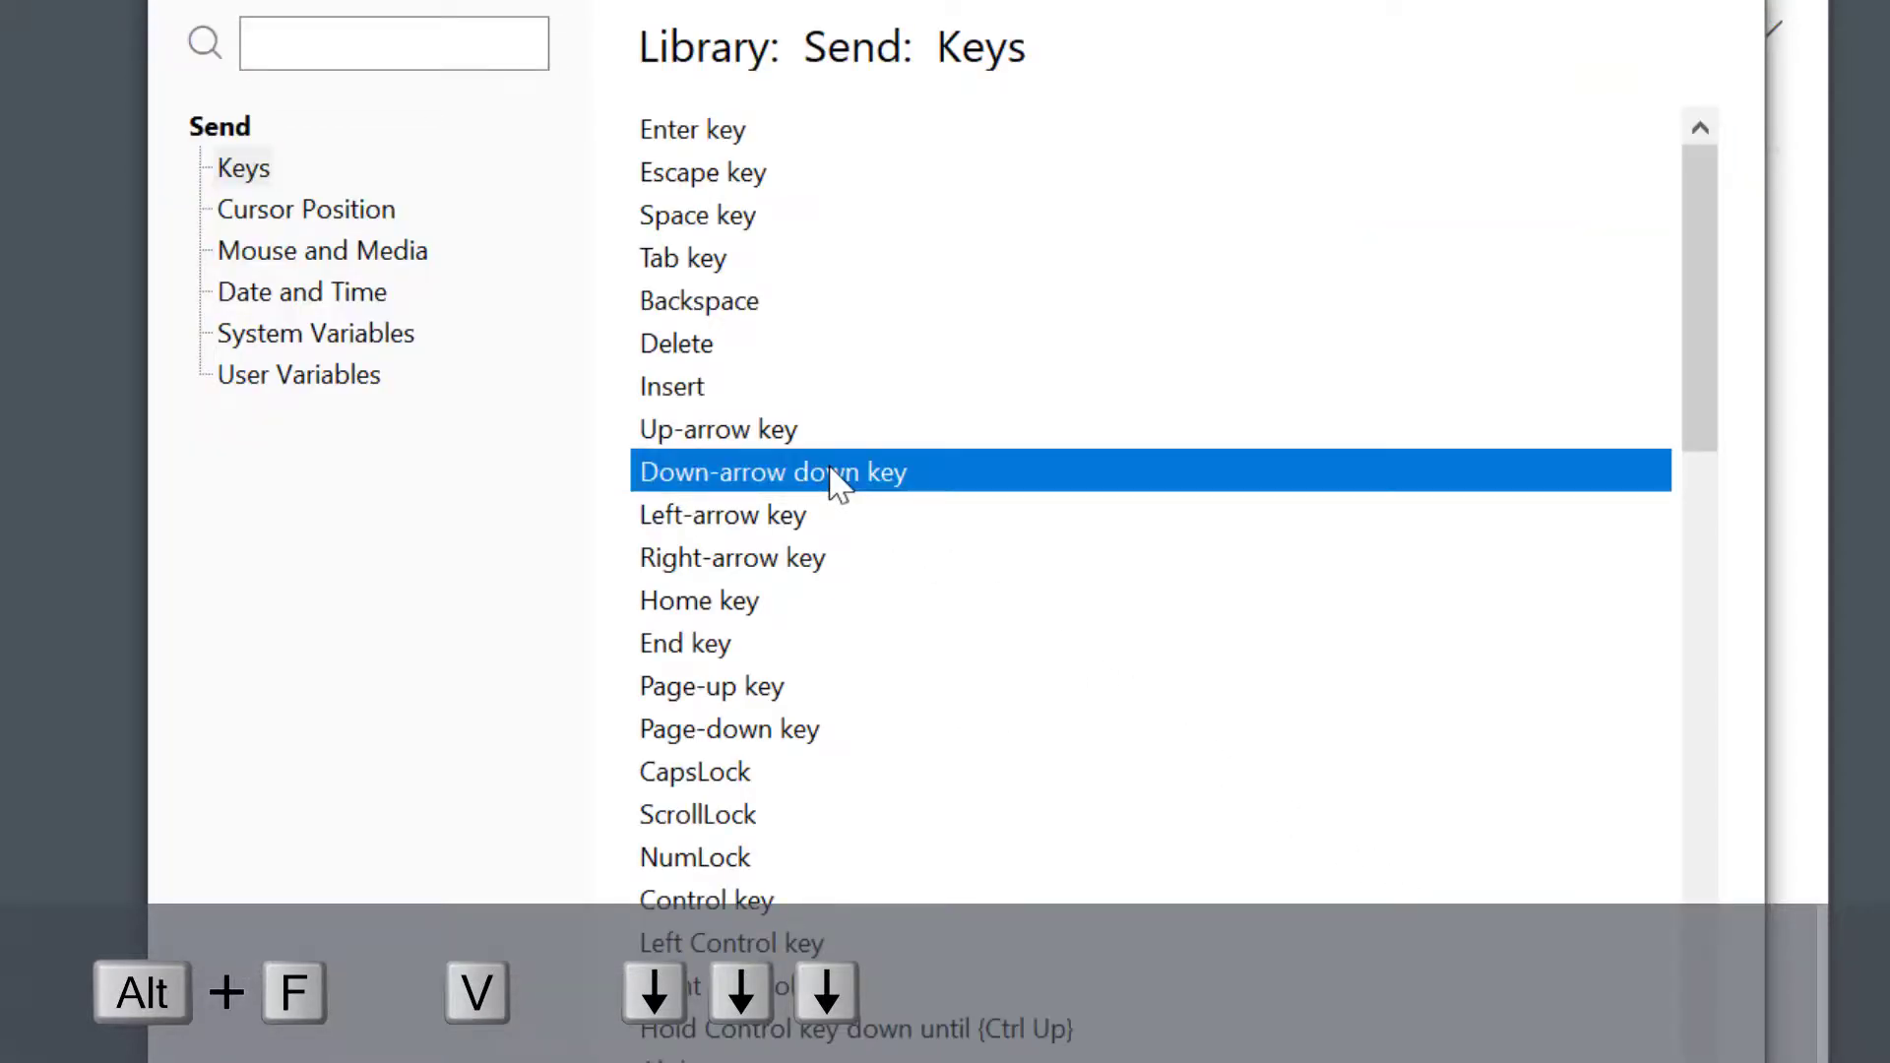
{"action": "double_click", "coordinate": [835, 478]}
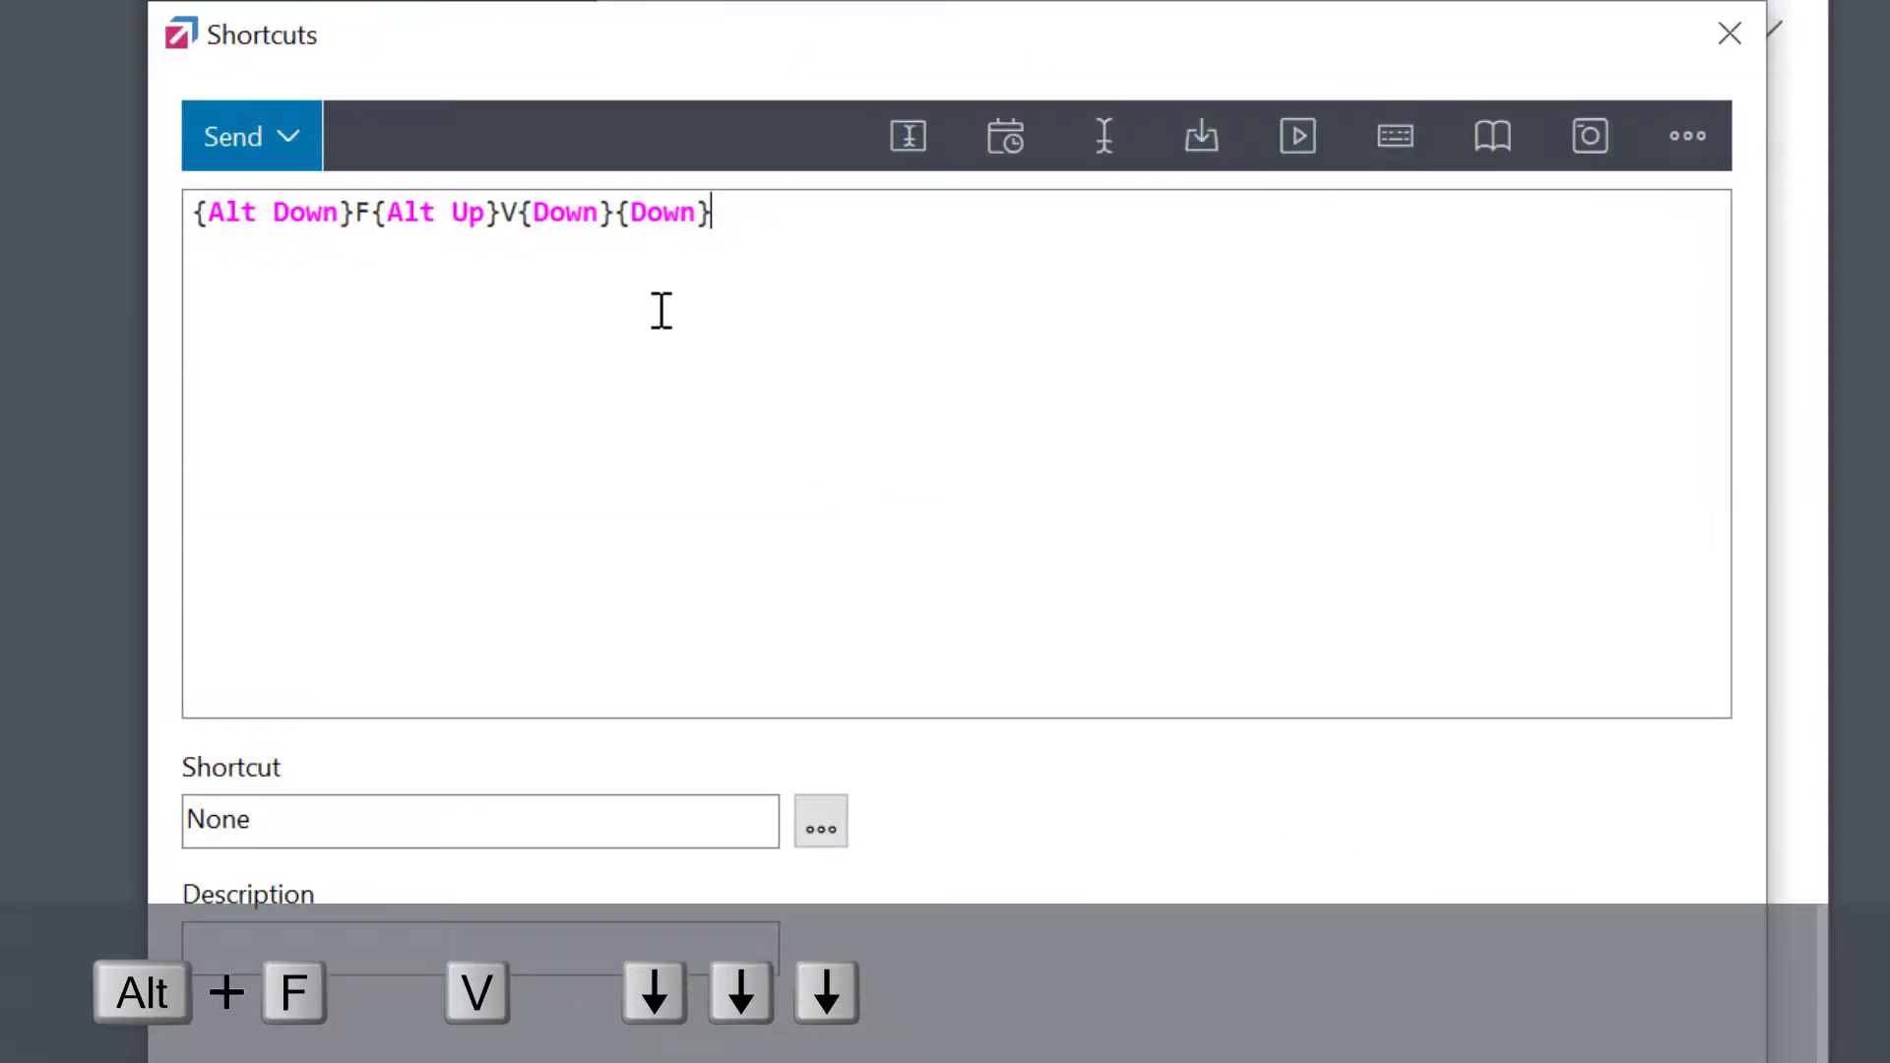
{"action": "type", "text": "{Down}"}
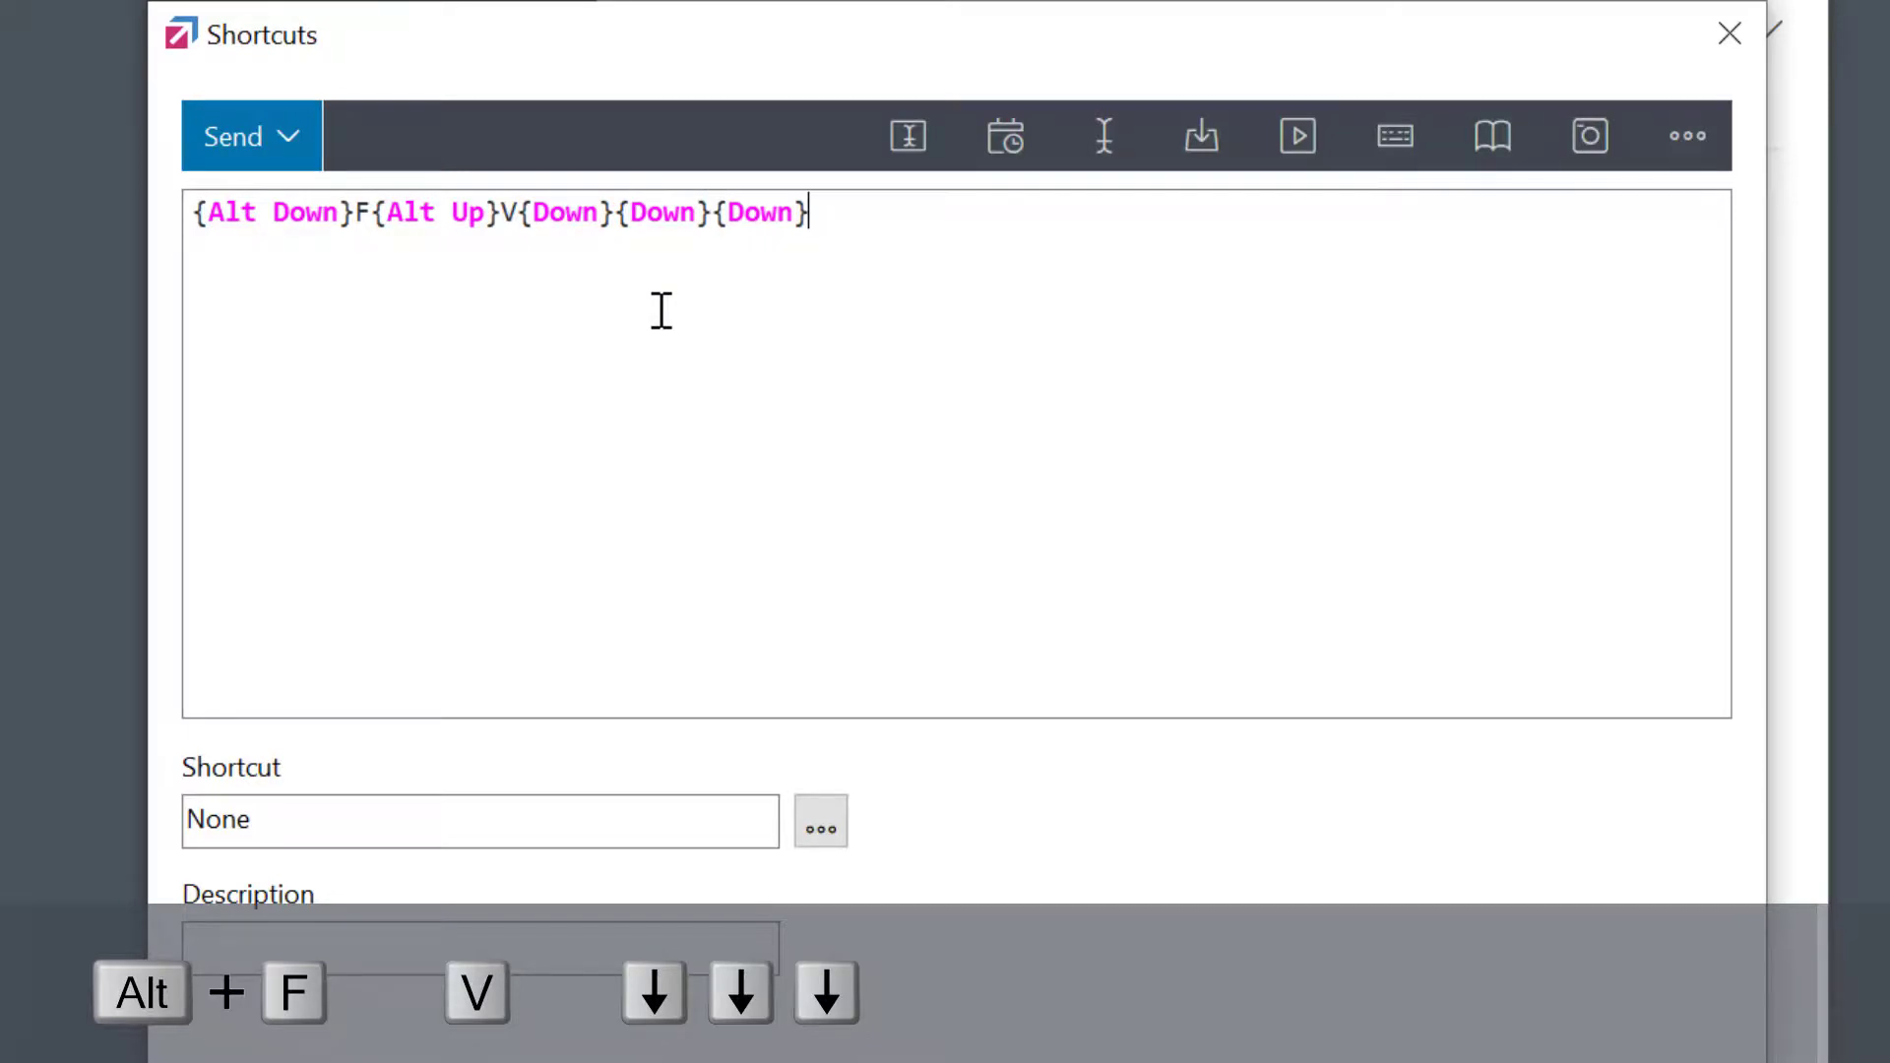
{"action": "left_click", "coordinate": [1392, 140]}
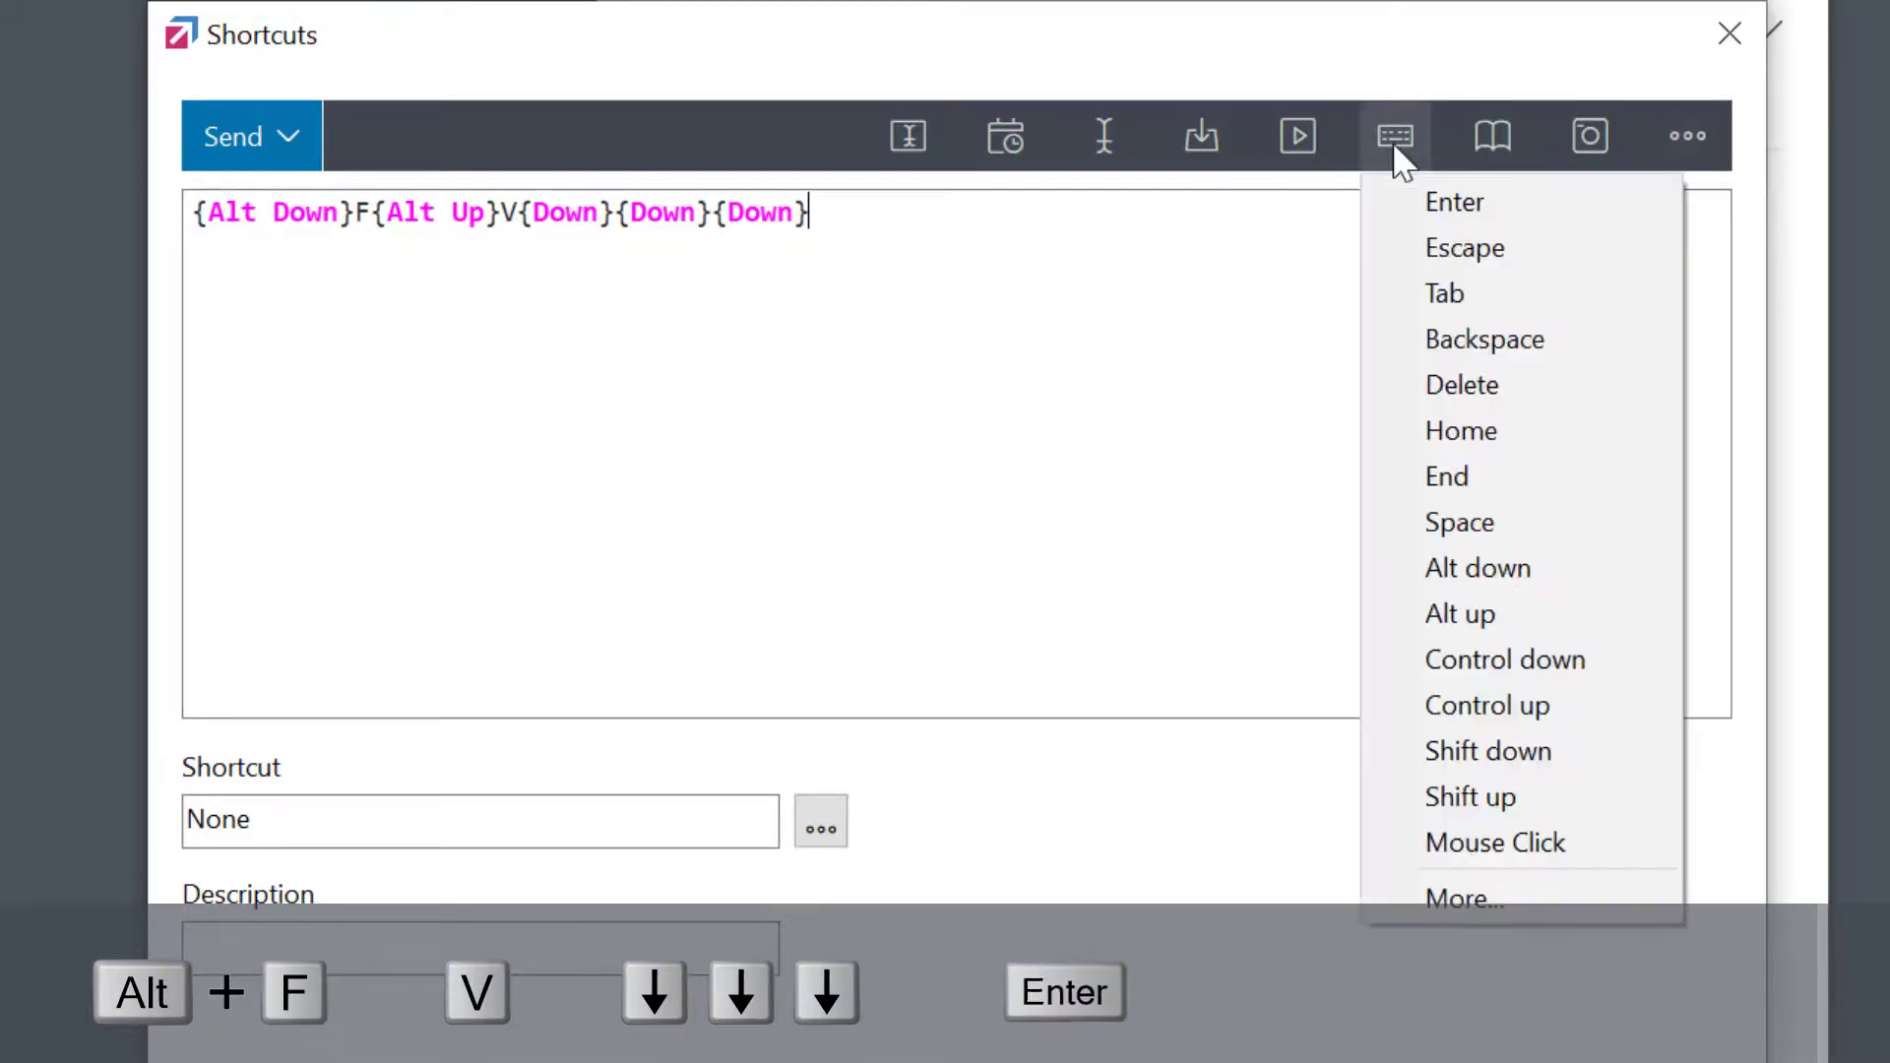
{"action": "key", "text": "Down"}
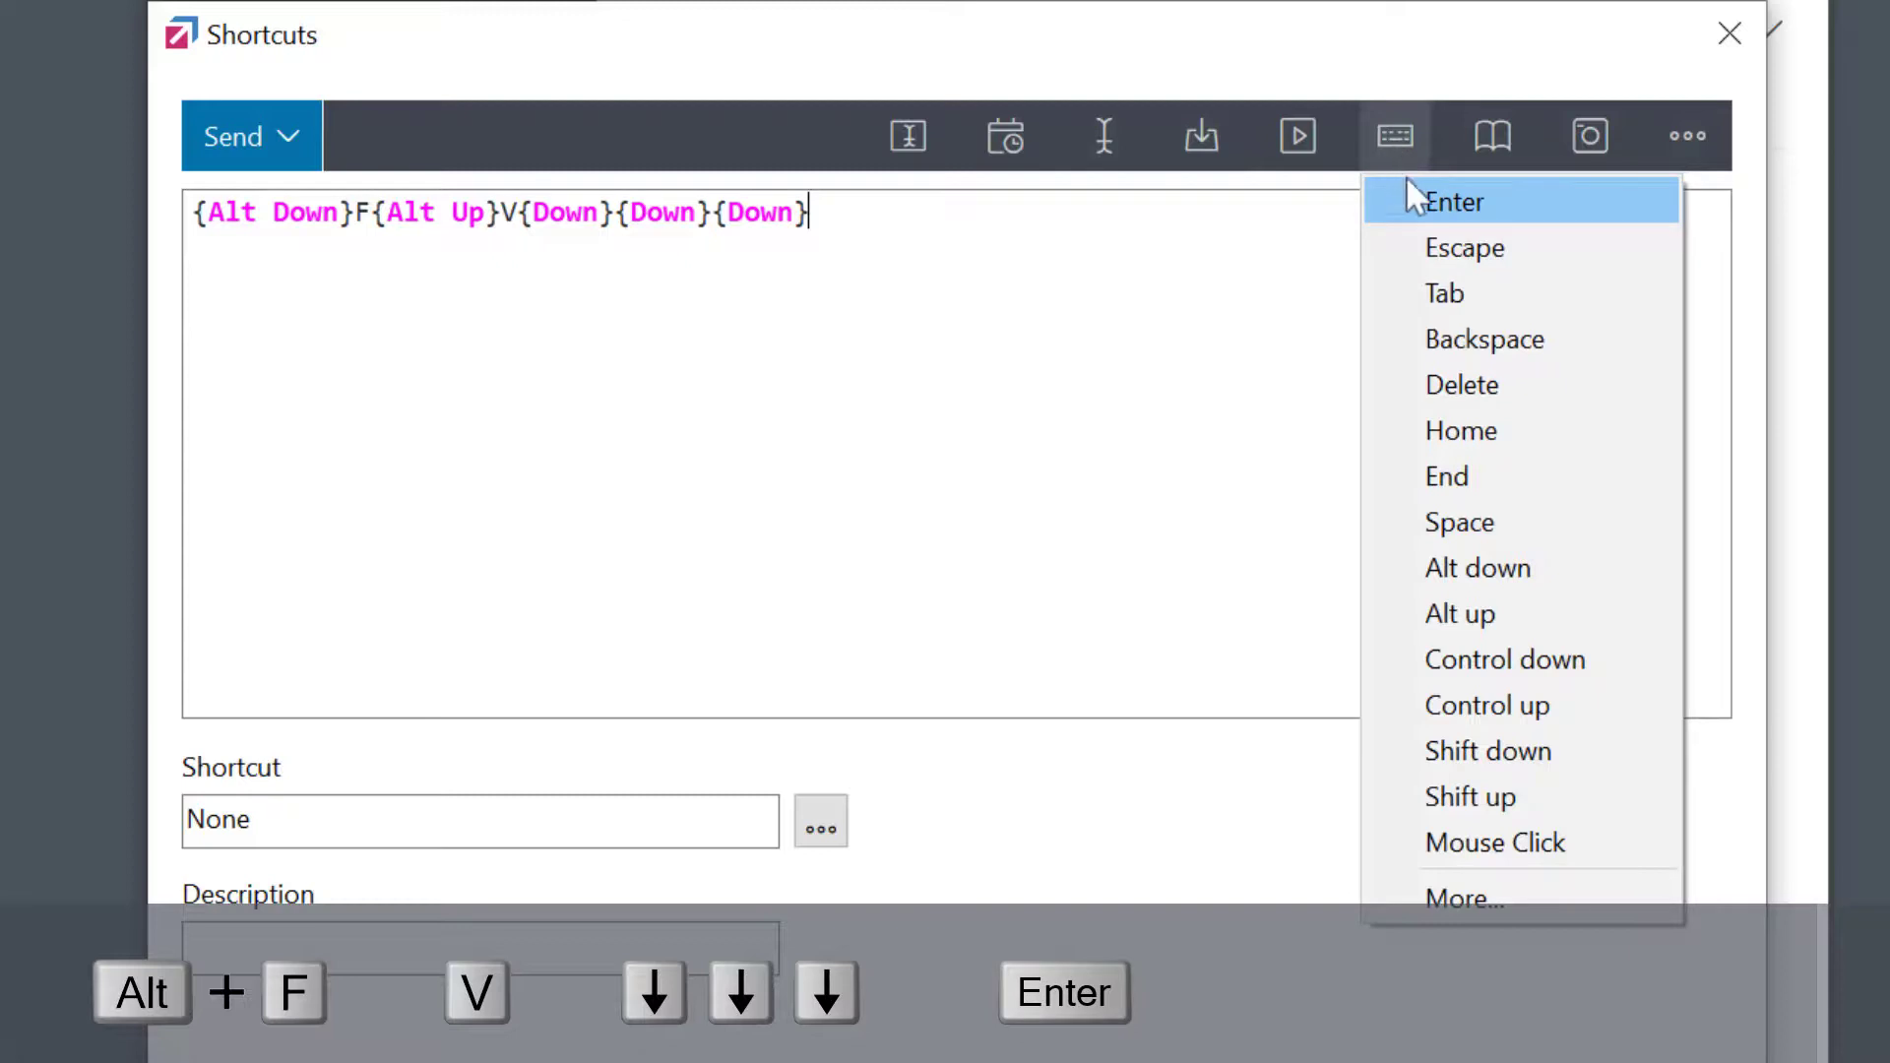
{"action": "left_click", "coordinate": [1419, 204]}
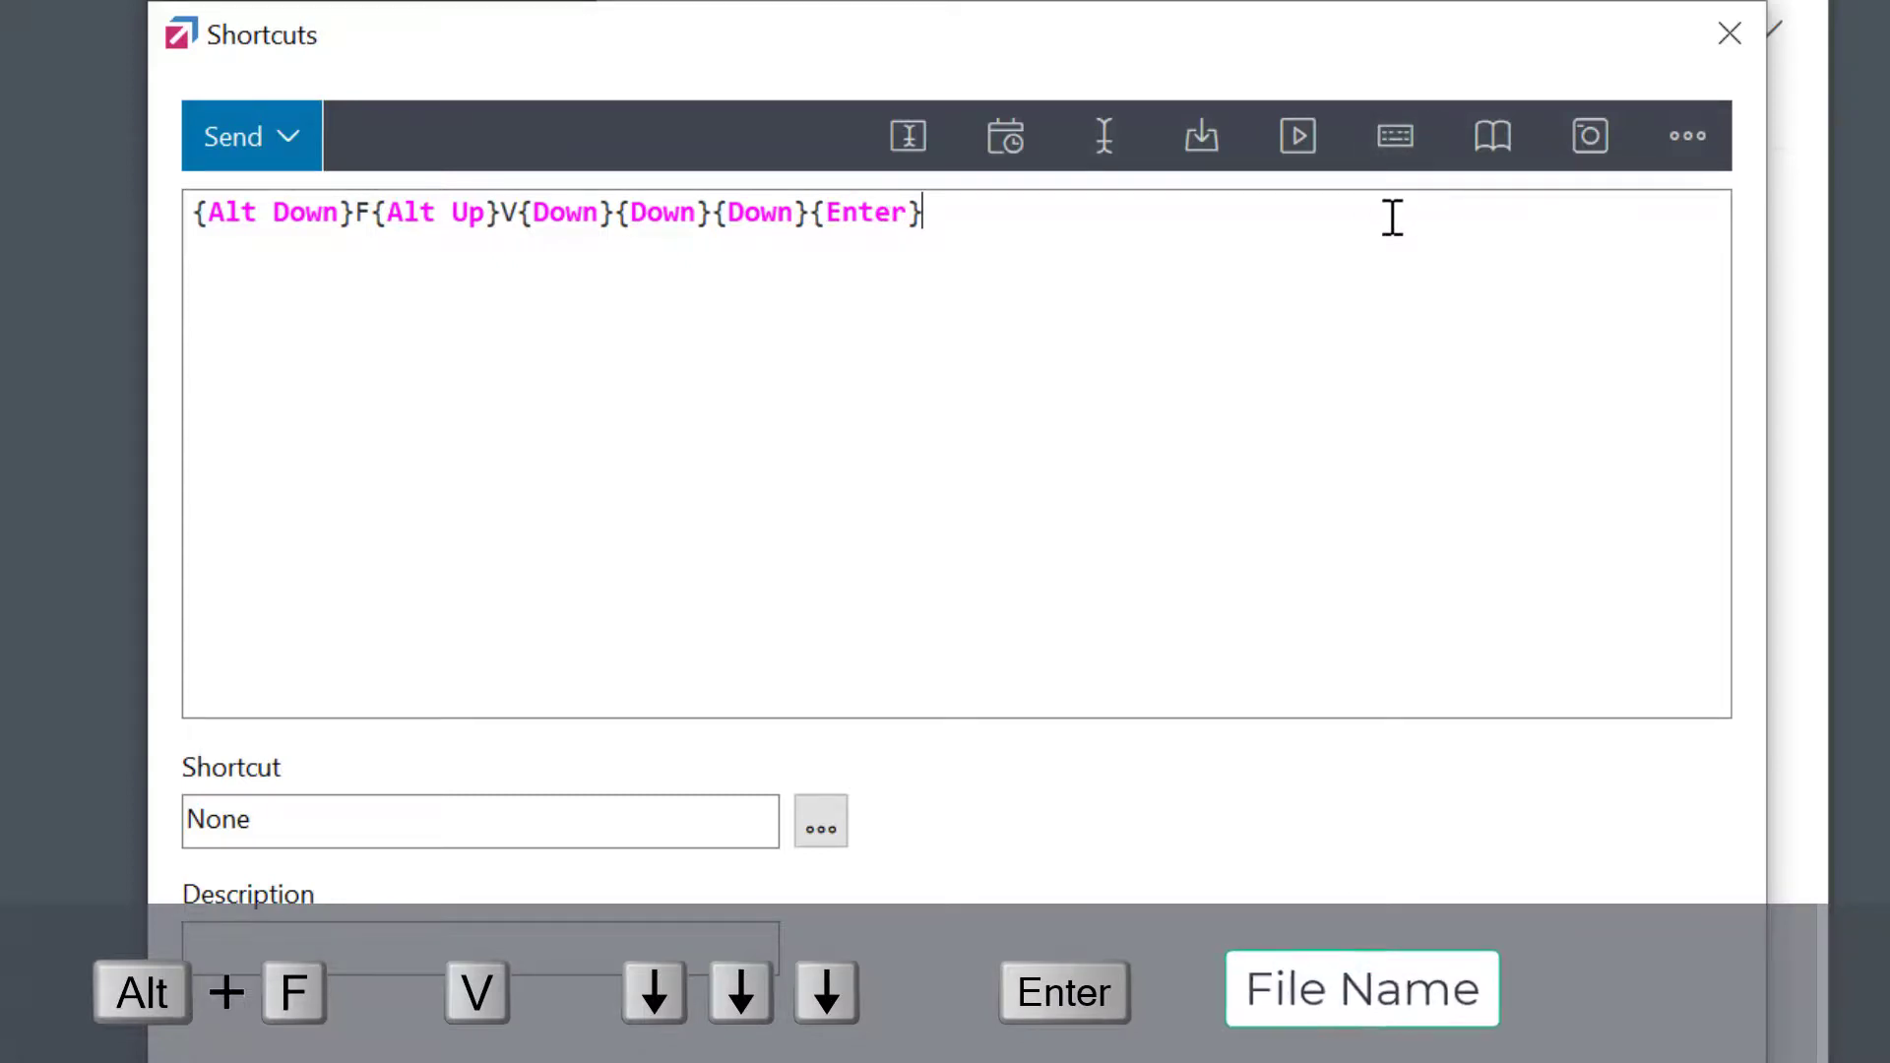
Step: Append 'Image_' followed by a day-month-year date to the script
{"action": "type", "text": "Image"}
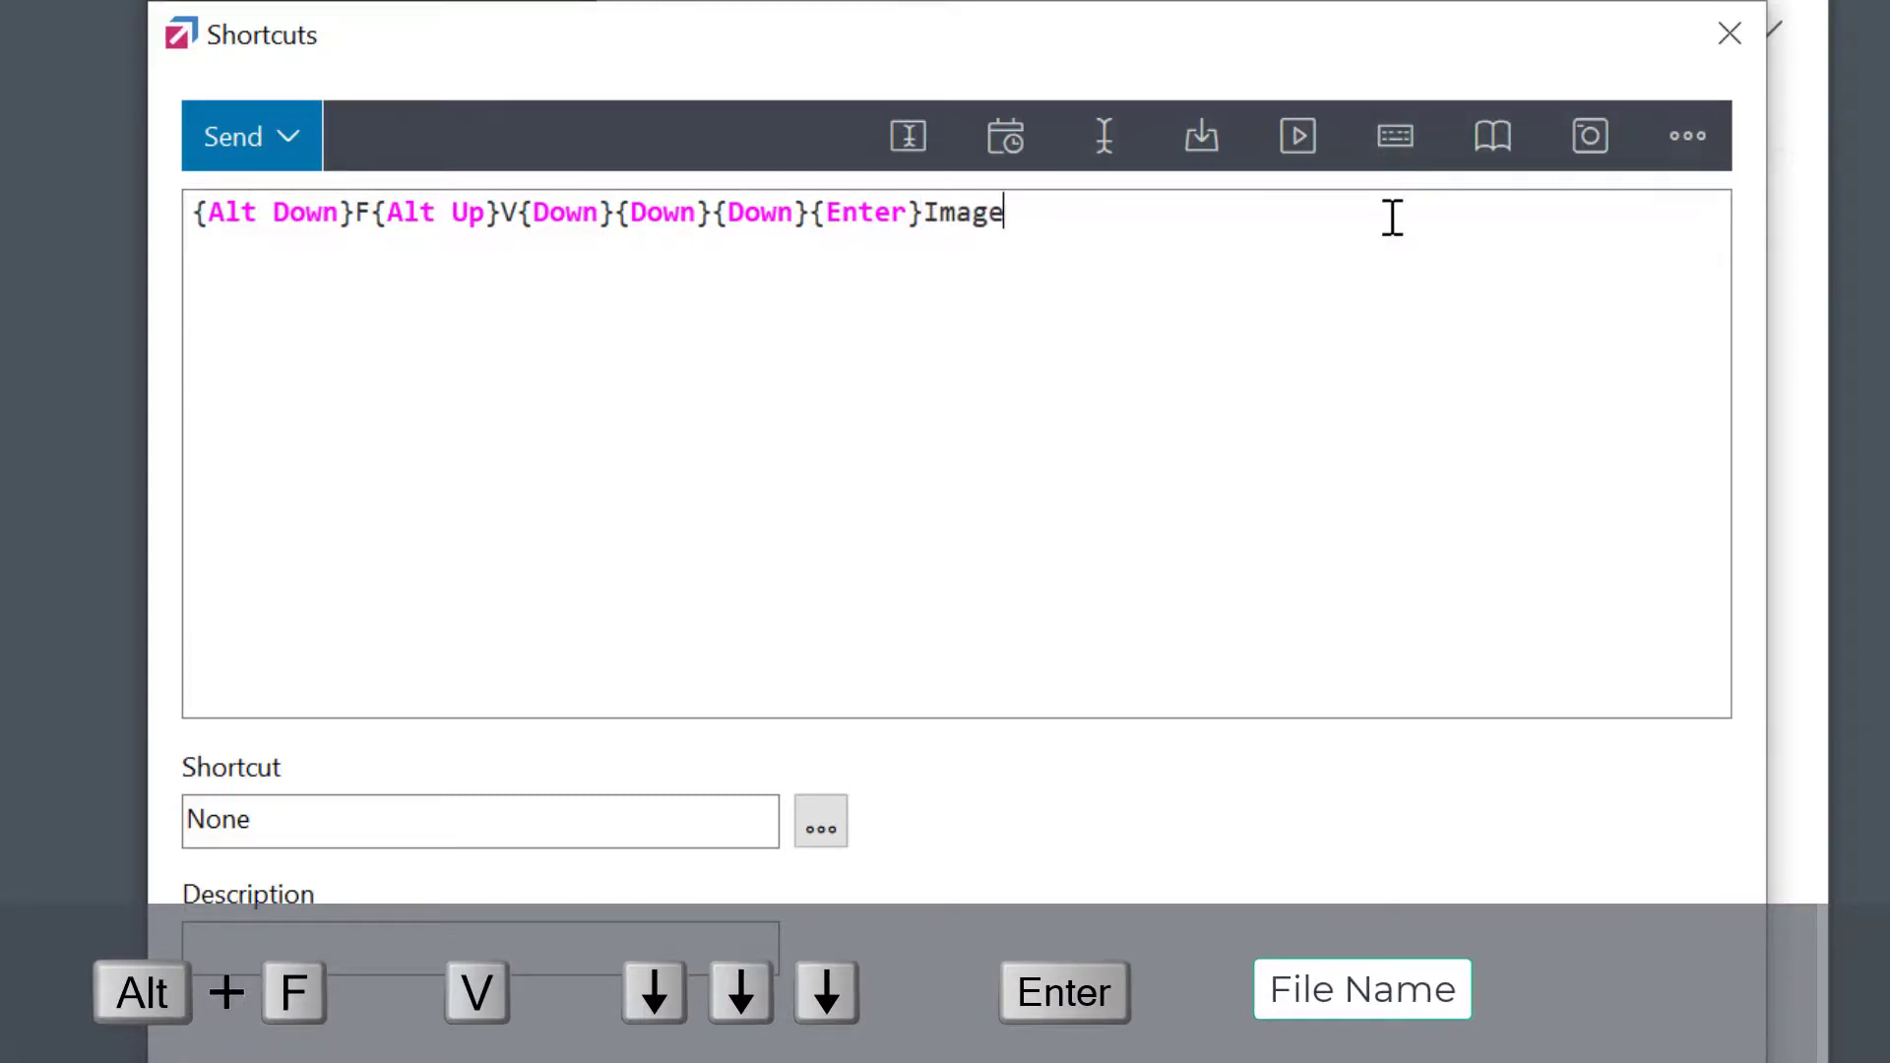
{"action": "type", "text": "_"}
{"action": "left_click", "coordinate": [1019, 148]}
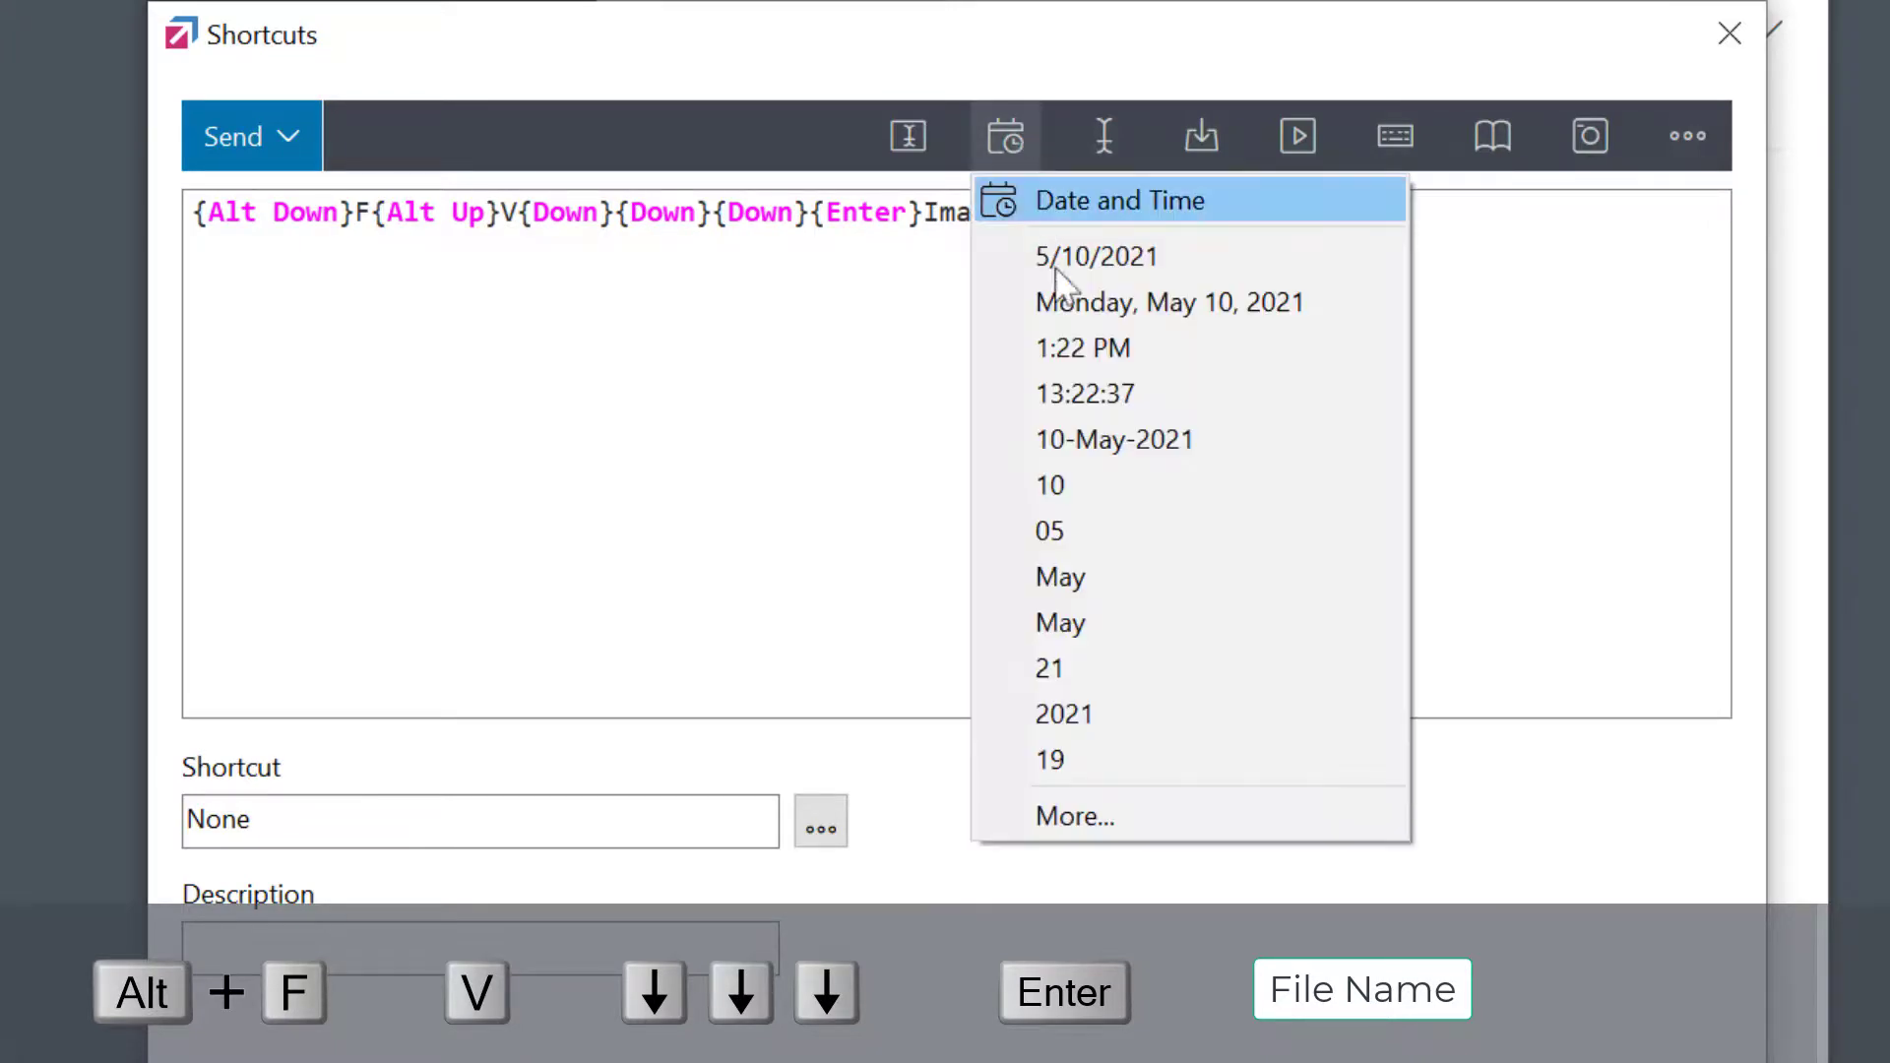
{"action": "left_click", "coordinate": [1113, 445]}
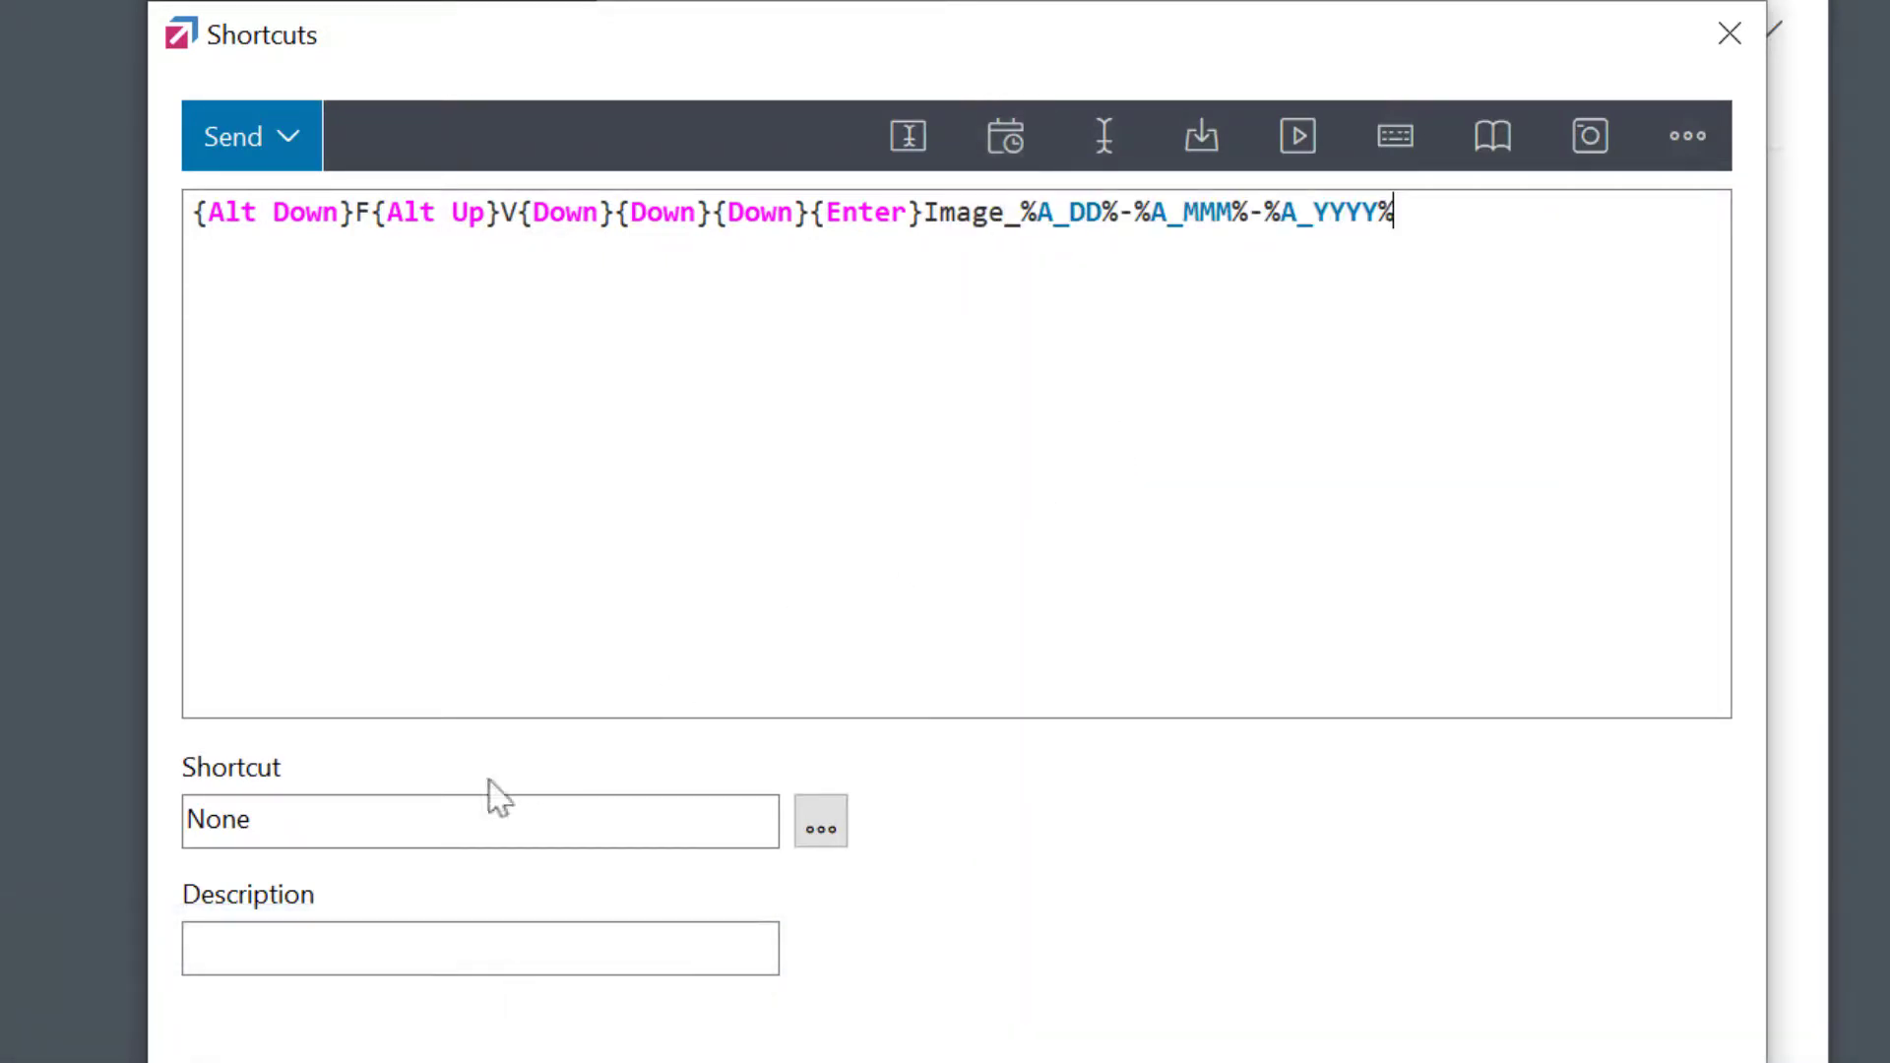
Step: Assign hotkey Alt+X with description 'Simulate keypresses' and save the shortcut
{"action": "left_click", "coordinate": [421, 842]}
{"action": "key", "text": "alt+x"}
{"action": "left_click", "coordinate": [371, 947]}
{"action": "type", "text": "Simula"}
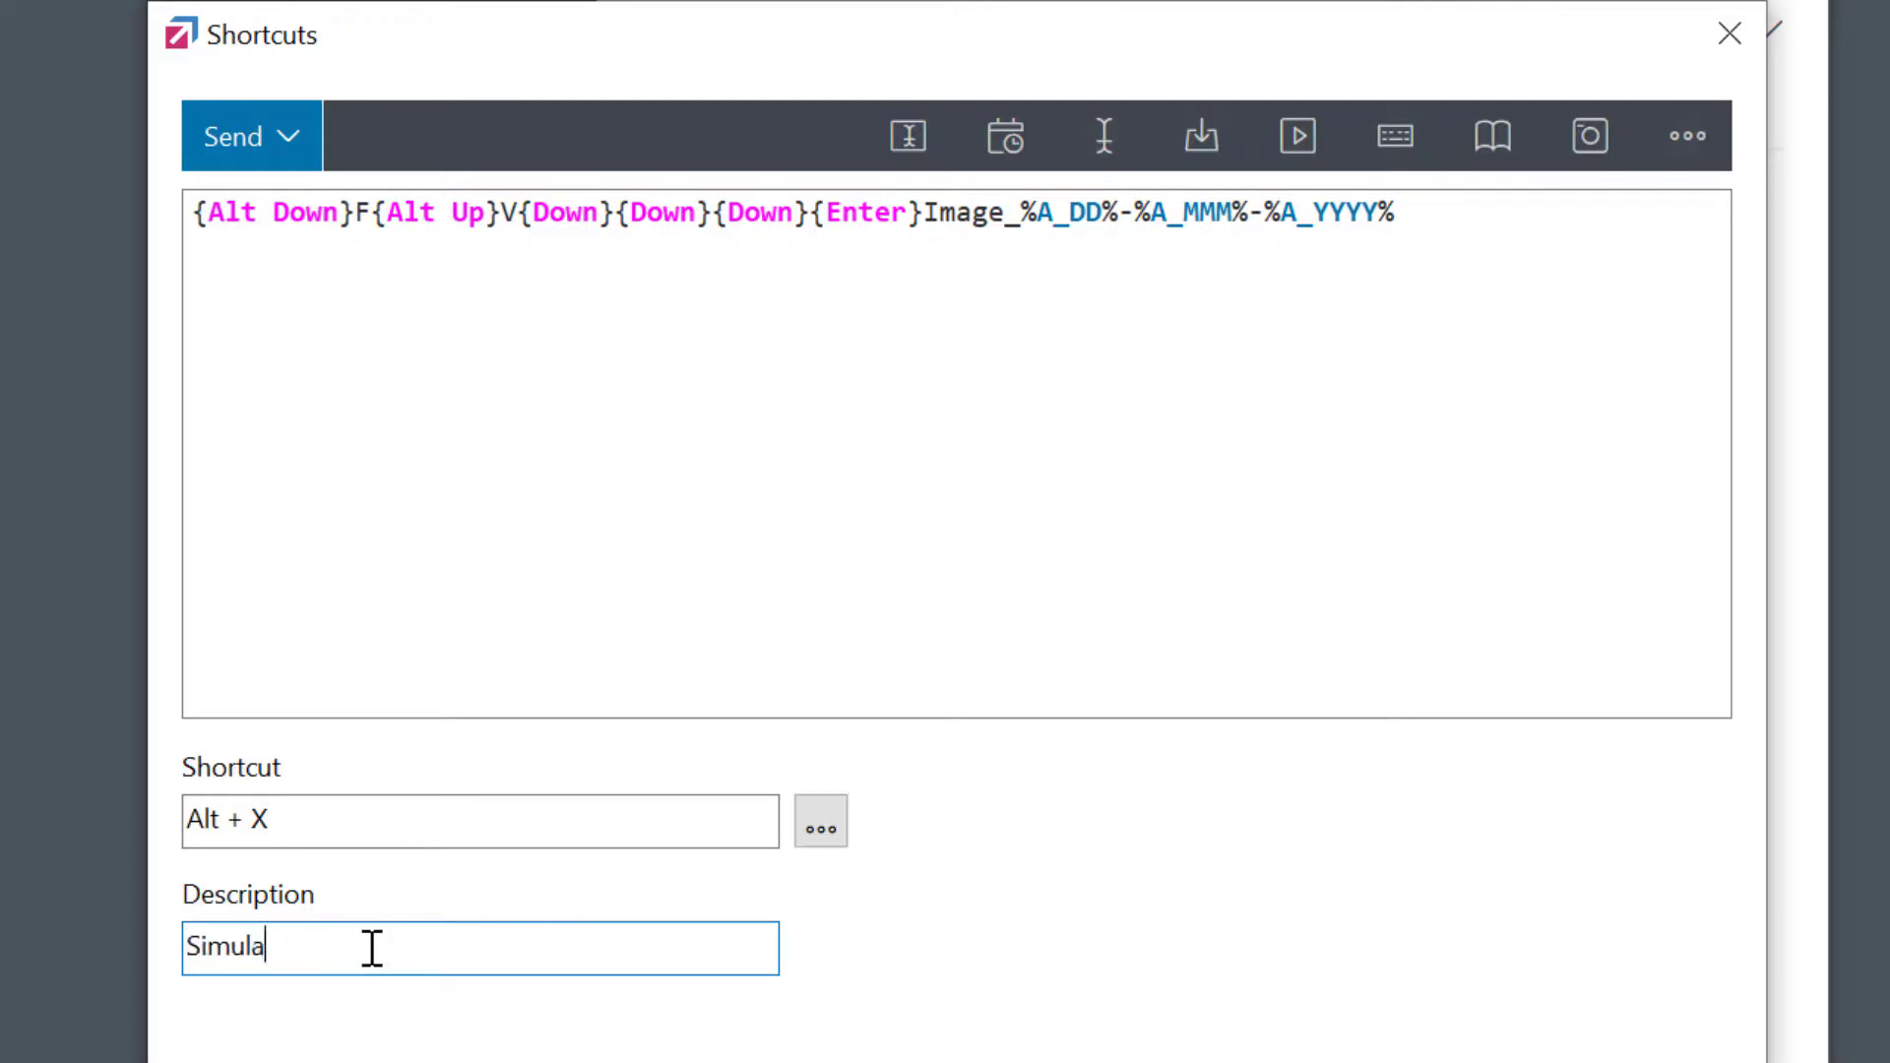
{"action": "type", "text": "te keypresses"}
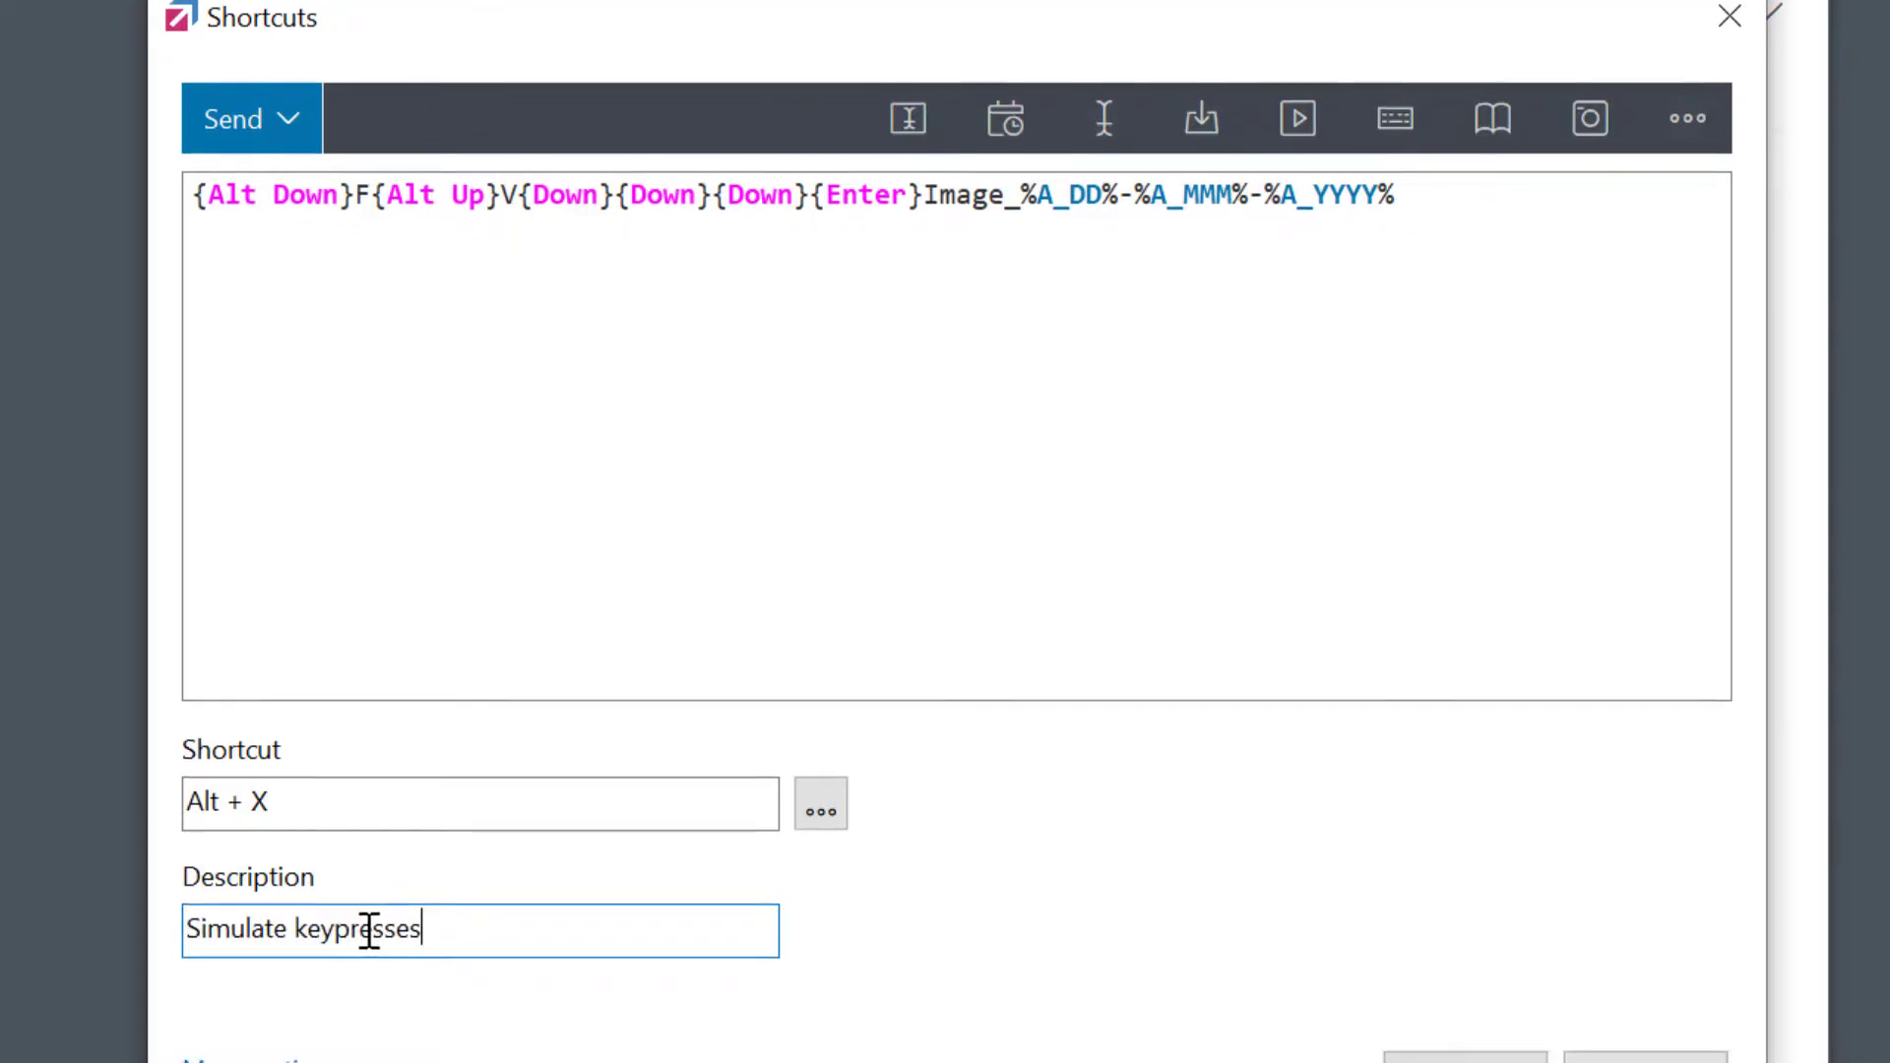
{"action": "left_click", "coordinate": [1428, 1014]}
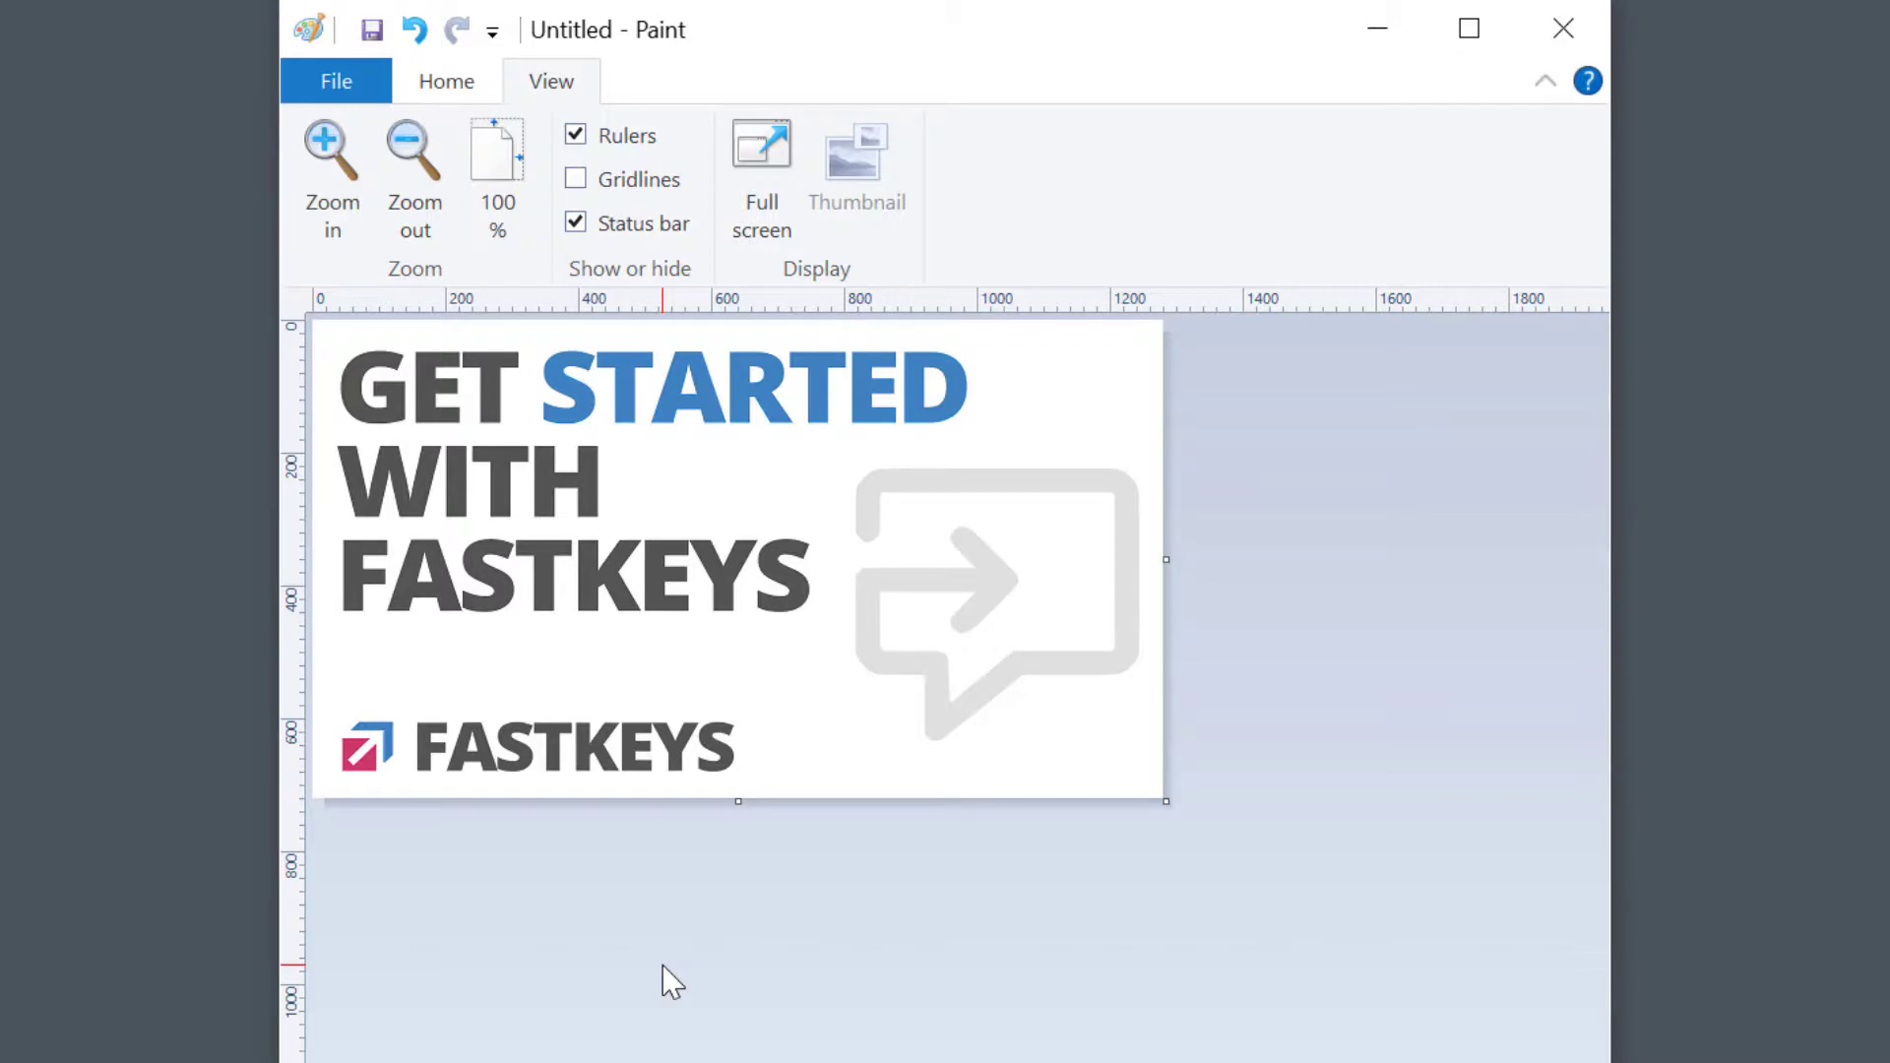
Step: Trigger Alt+X in Paint and confirm the auto-filled GIF save as Image_10-May-2021
{"action": "key", "text": "alt+x"}
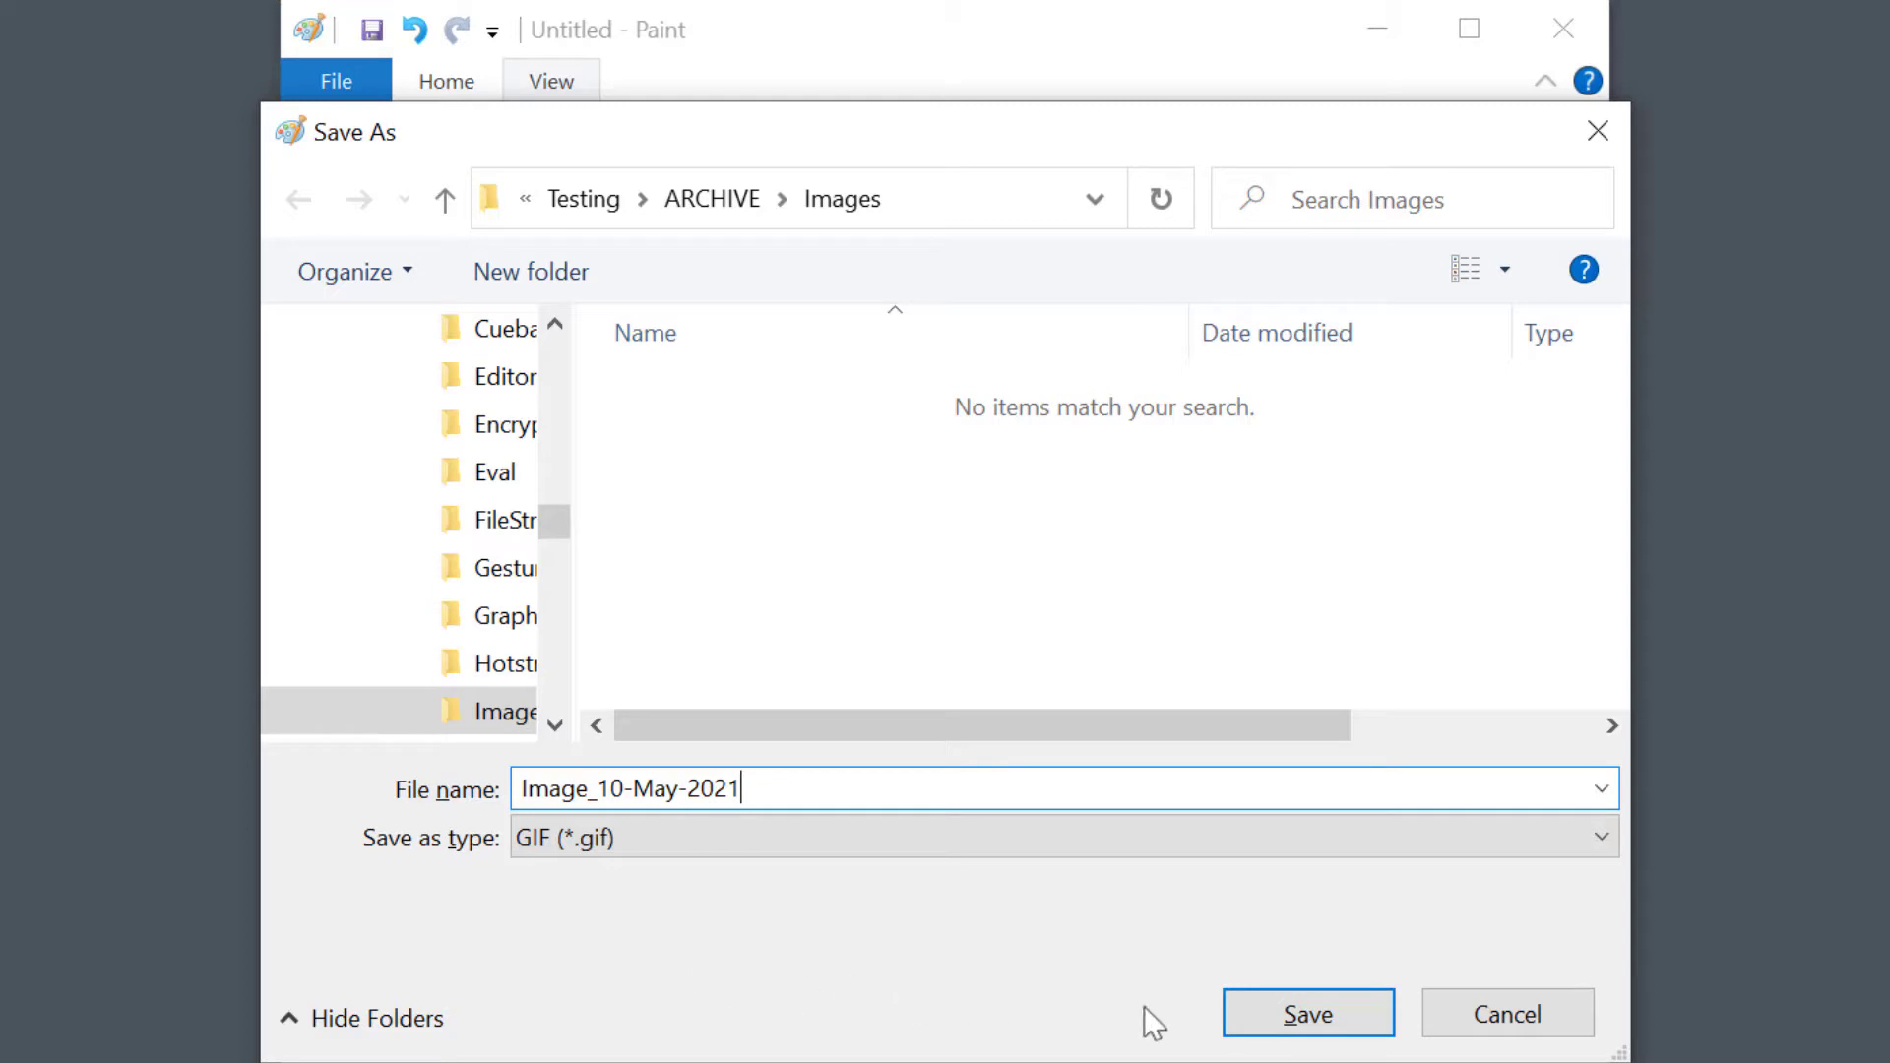
{"action": "left_click", "coordinate": [1283, 1019]}
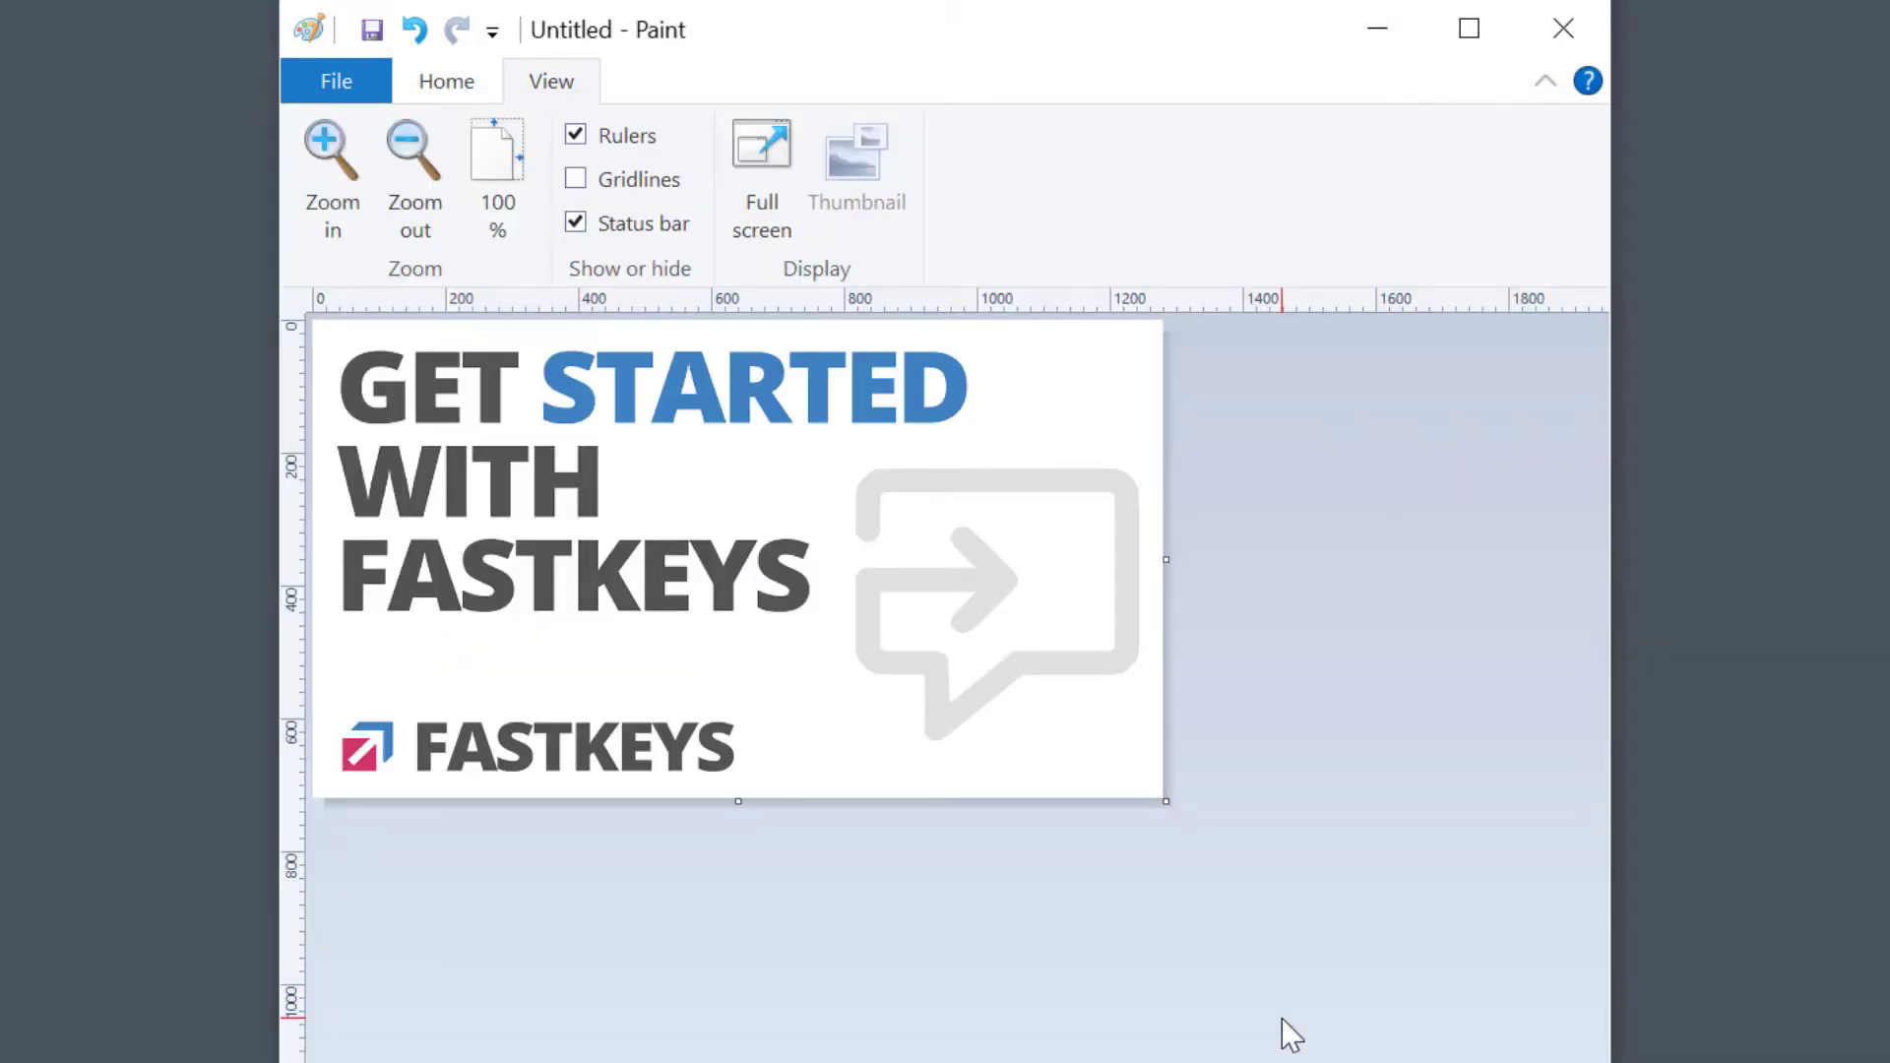